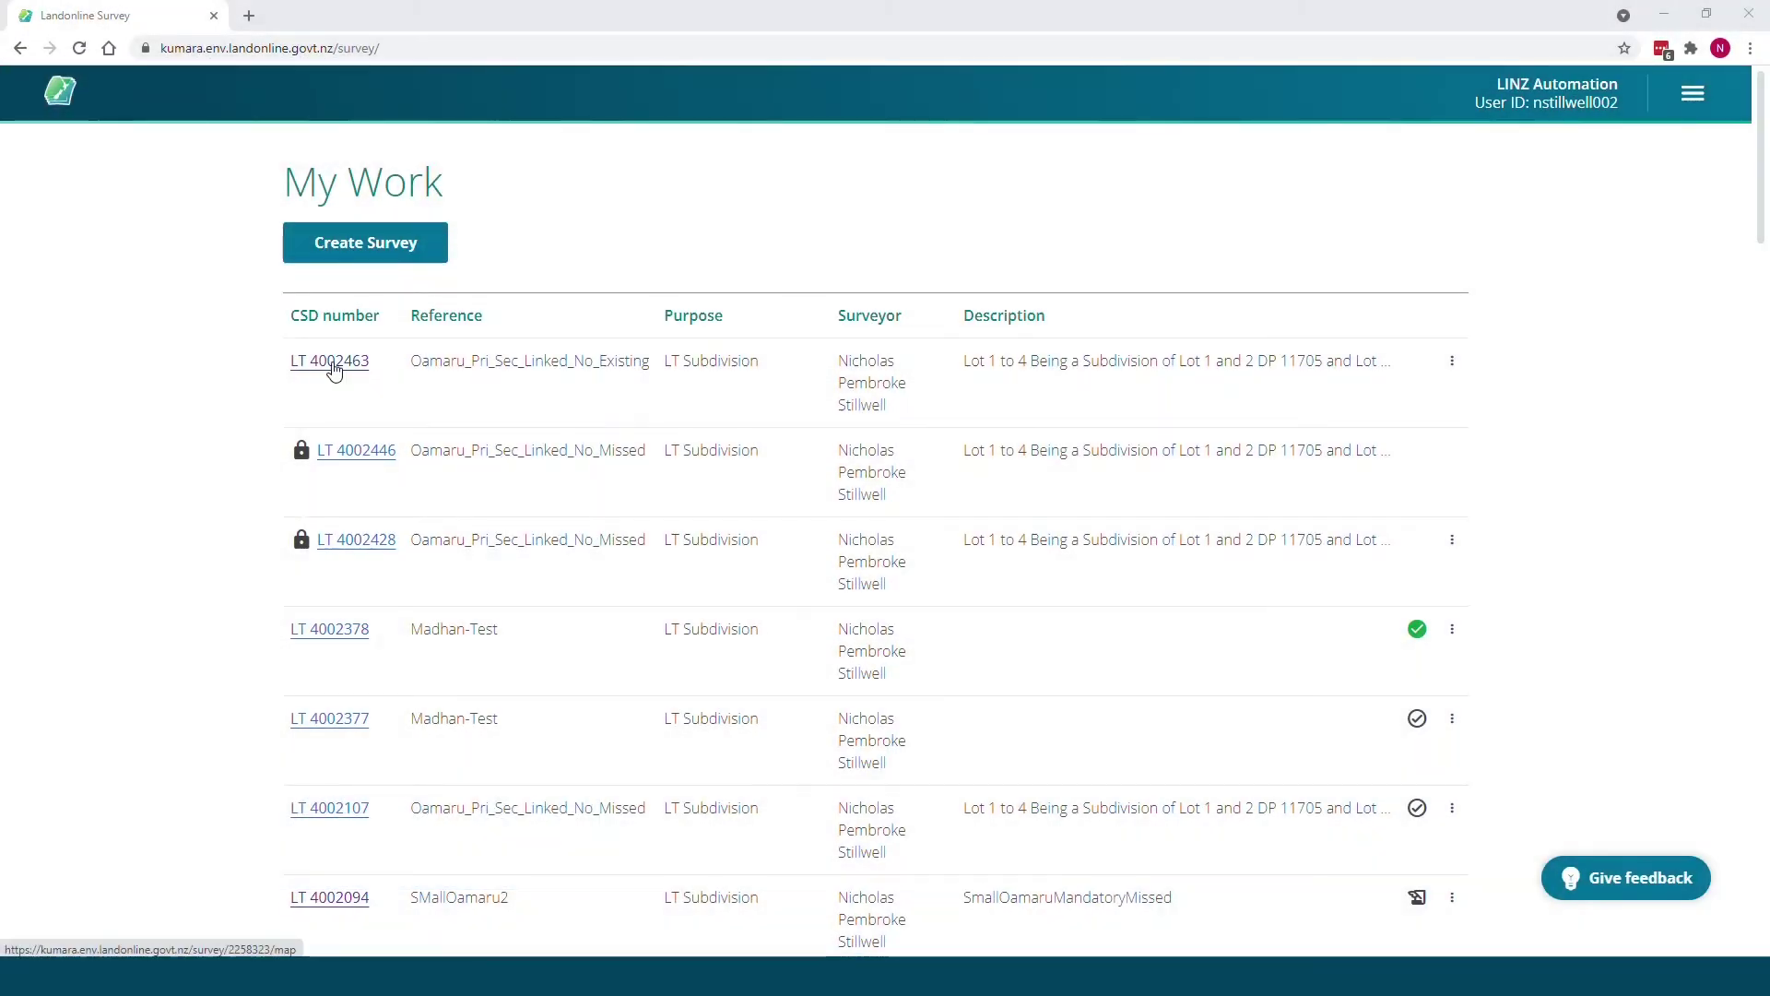
Open survey LT 4002463 and display its Marks list over the map, shifted slightly away from the toolbar.
left_click(333, 364)
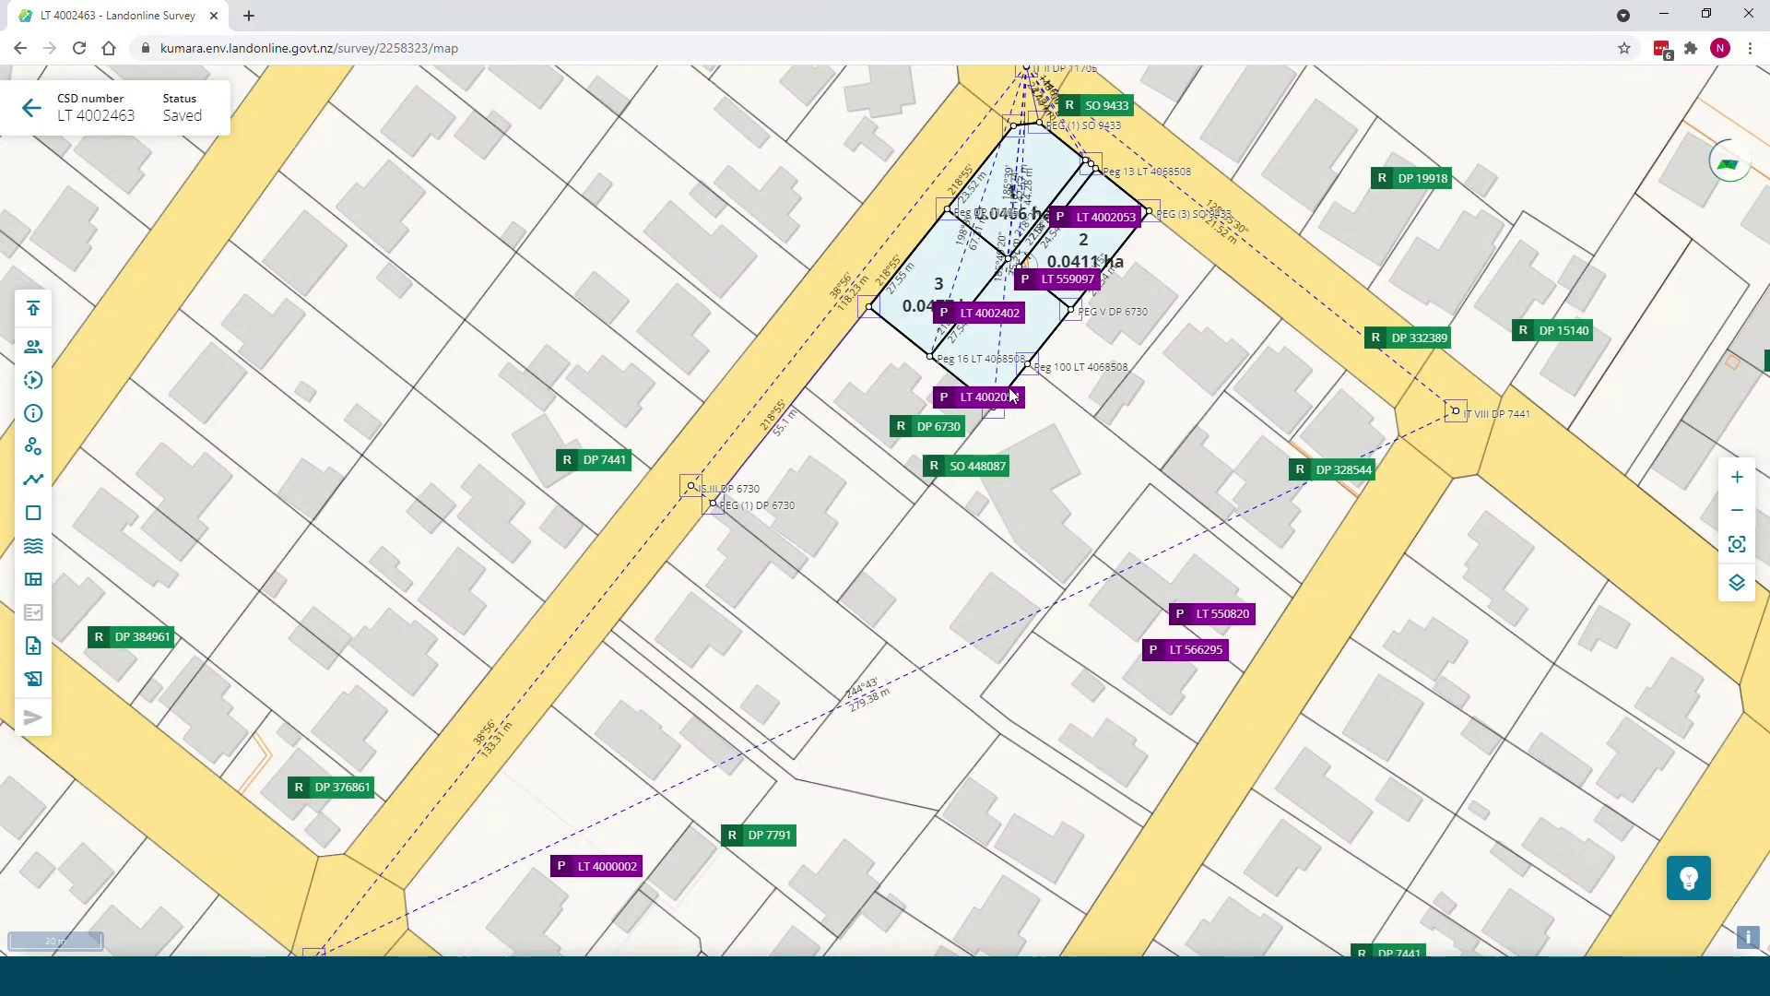
left_click_drag(1011, 397, 949, 439)
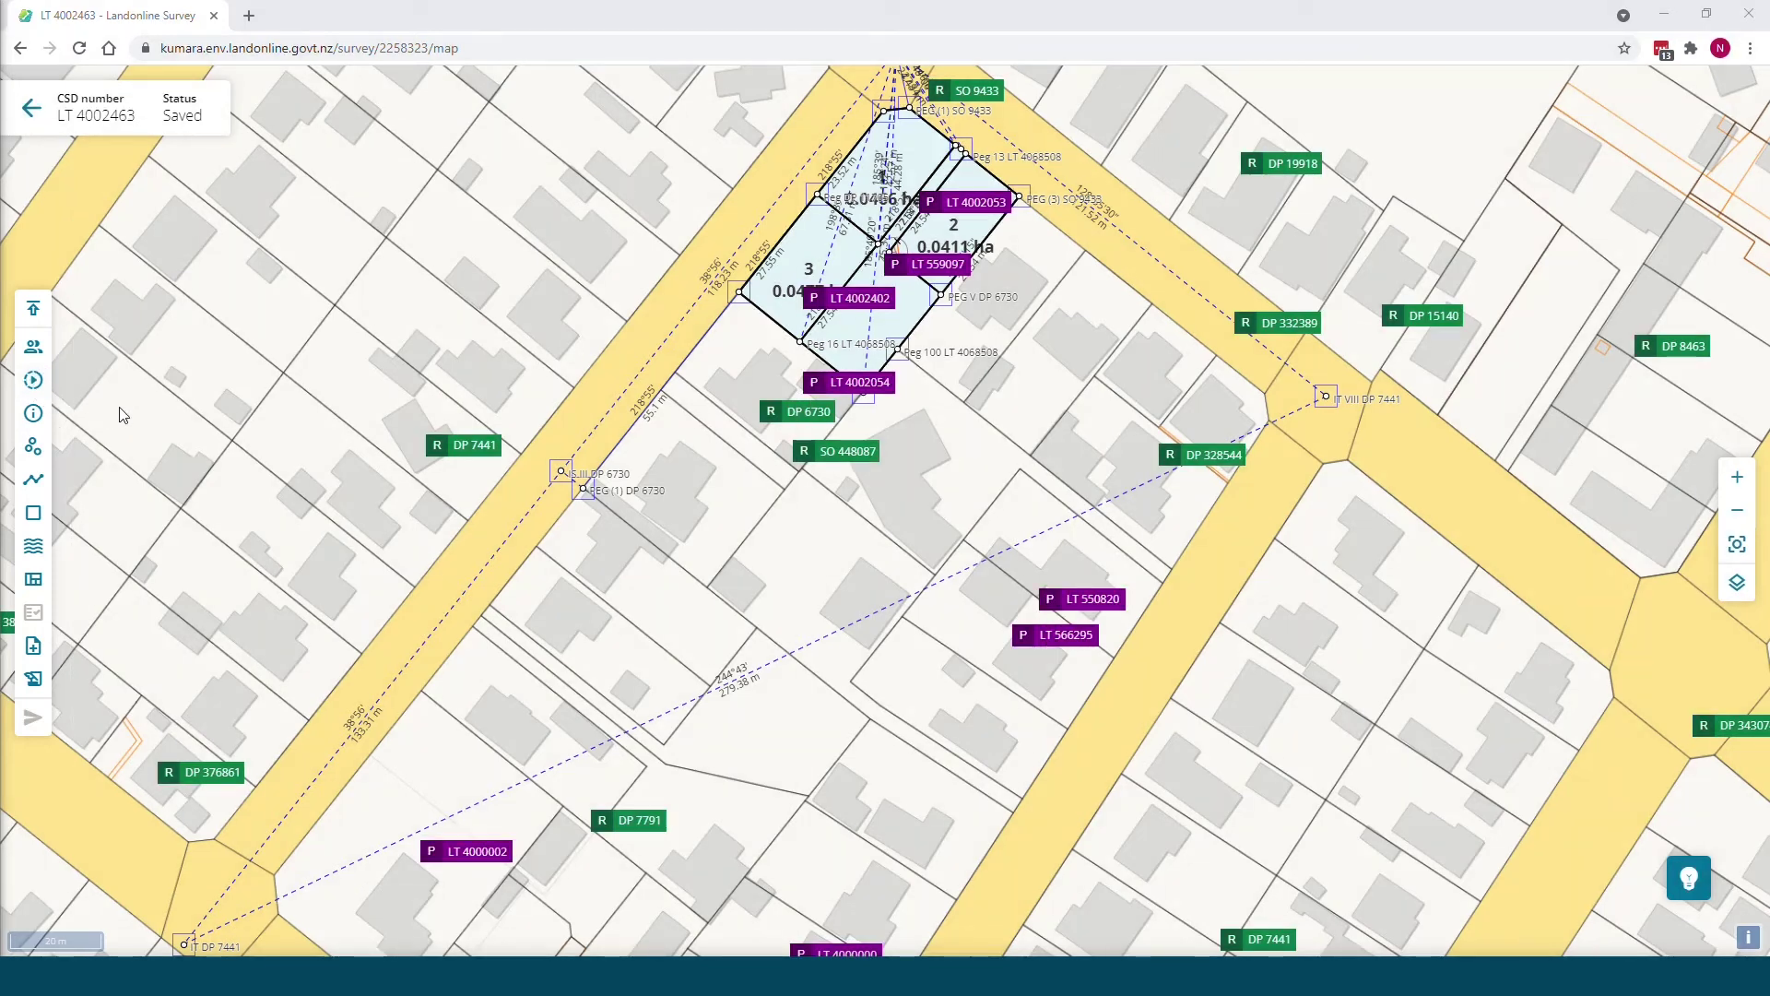
left_click(39, 461)
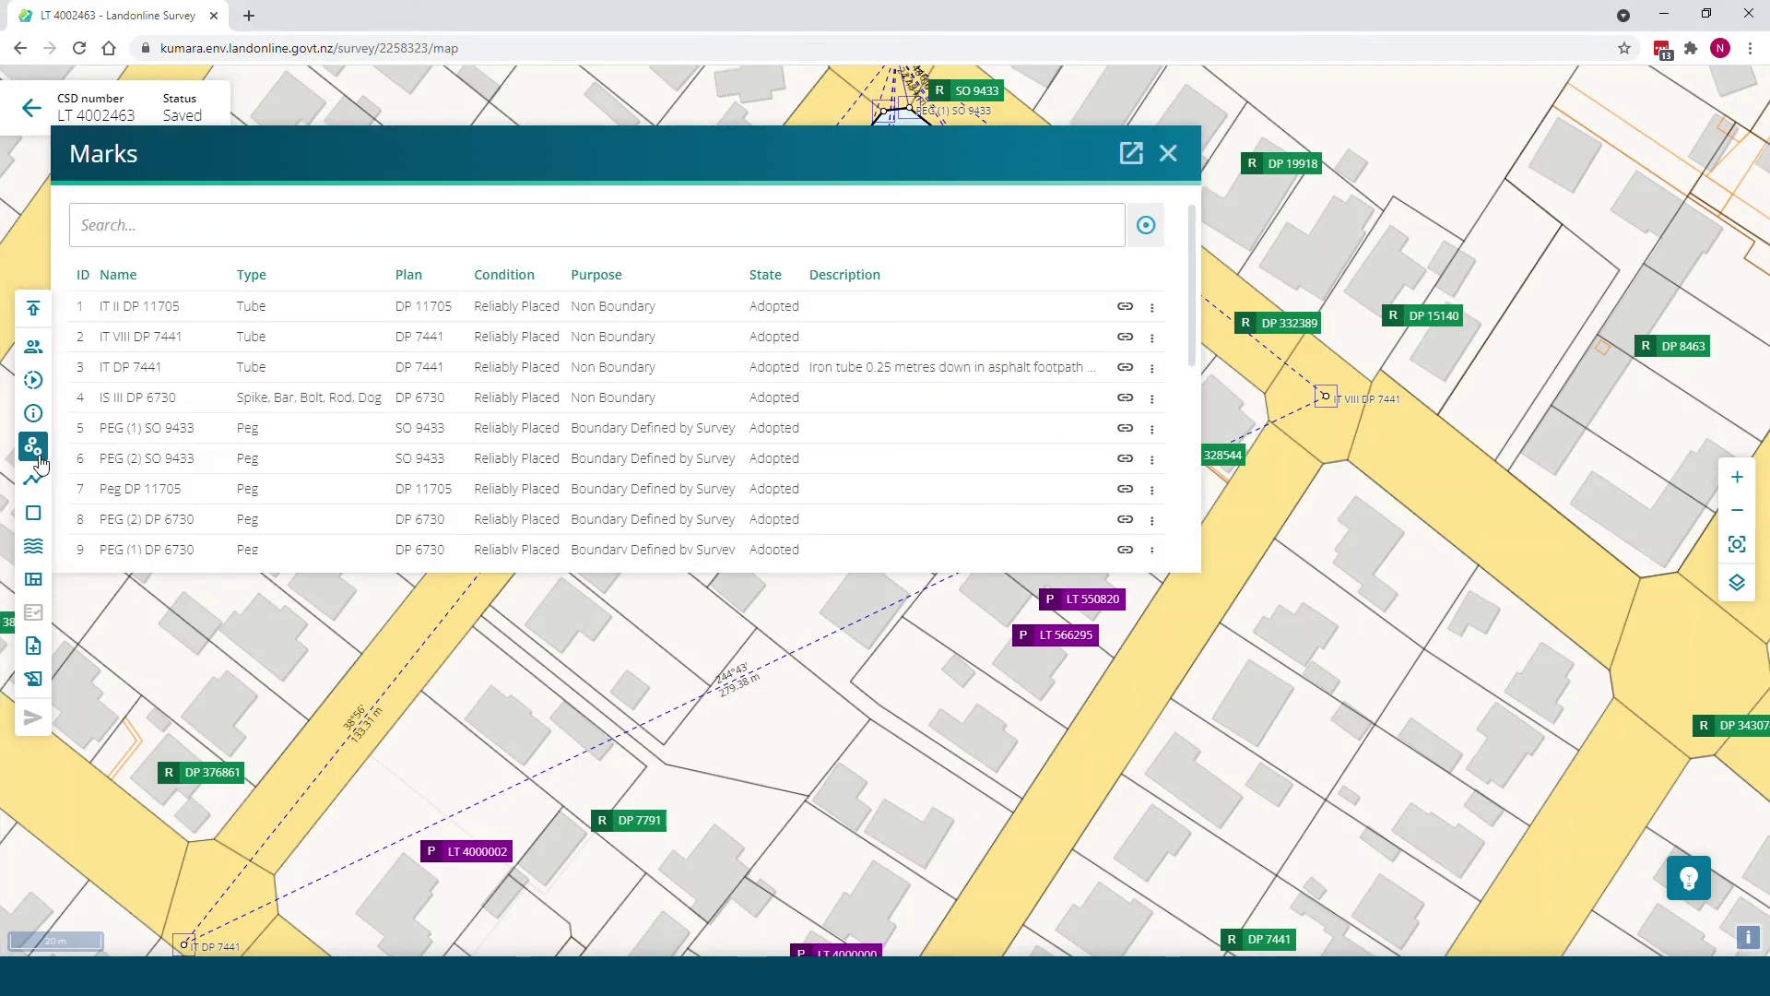
left_click_drag(258, 155, 286, 192)
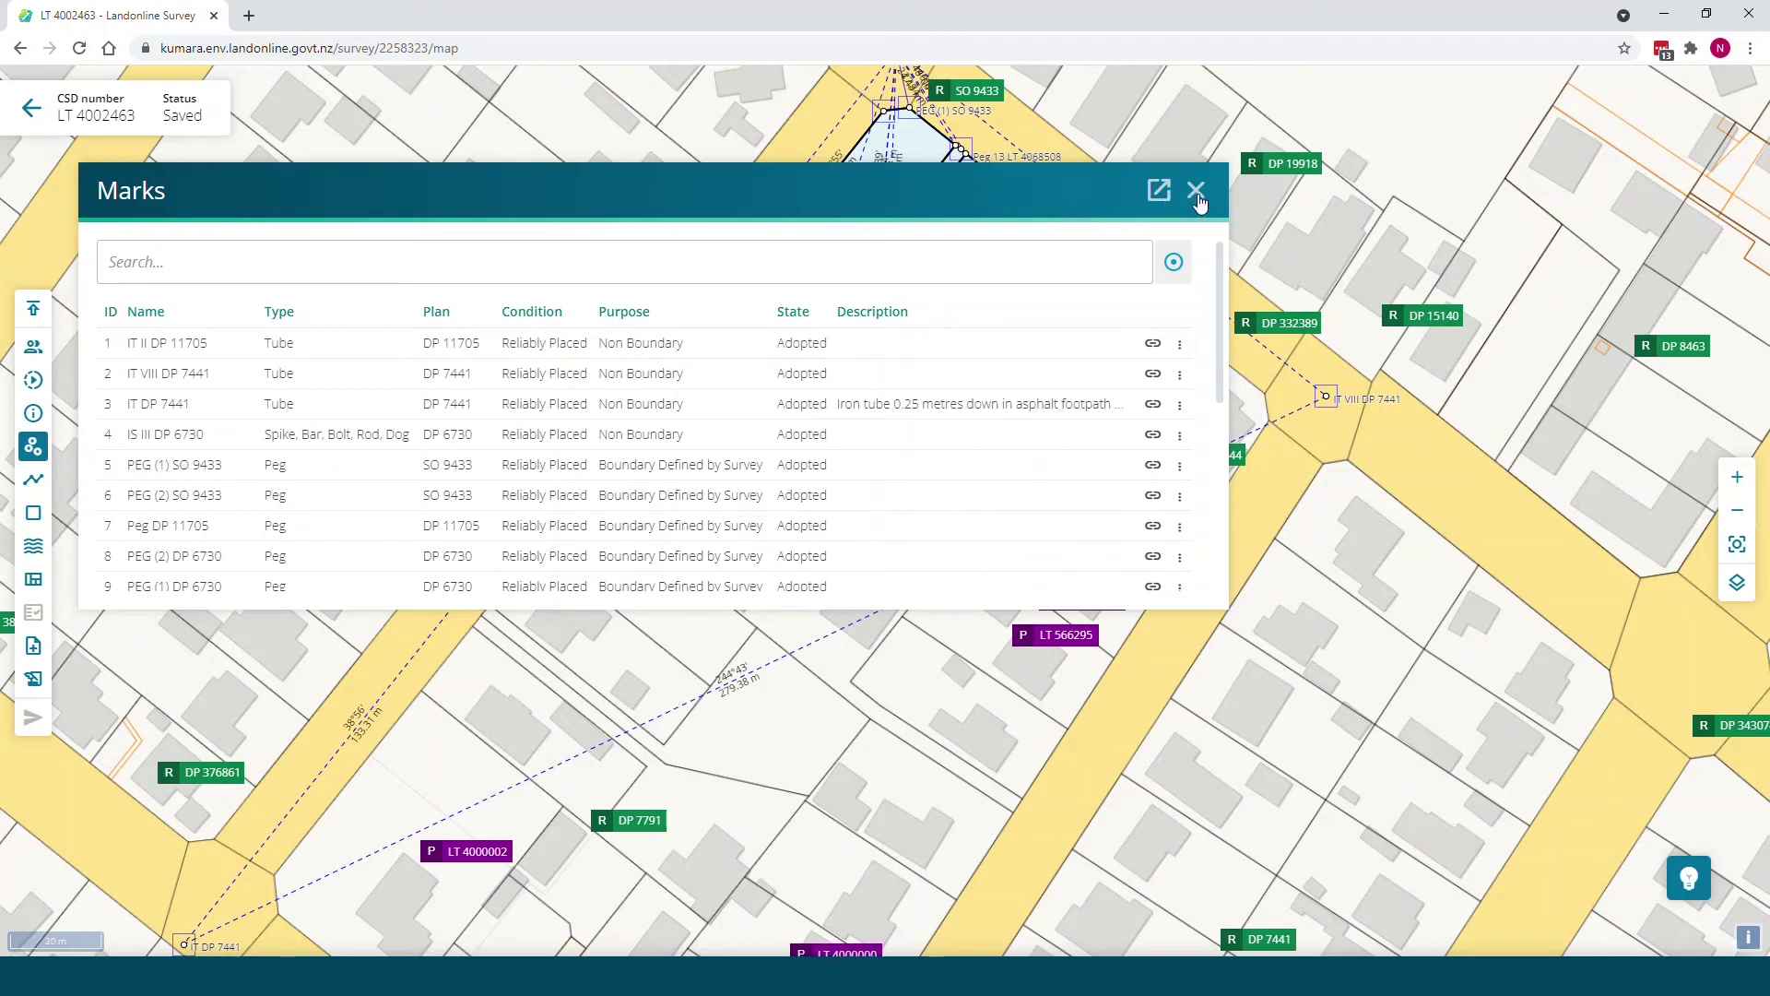
Detach the Marks list into a separate window placed over the map, bring it back to the front, and close it.
left_click(1158, 191)
left_click_drag(357, 437, 789, 225)
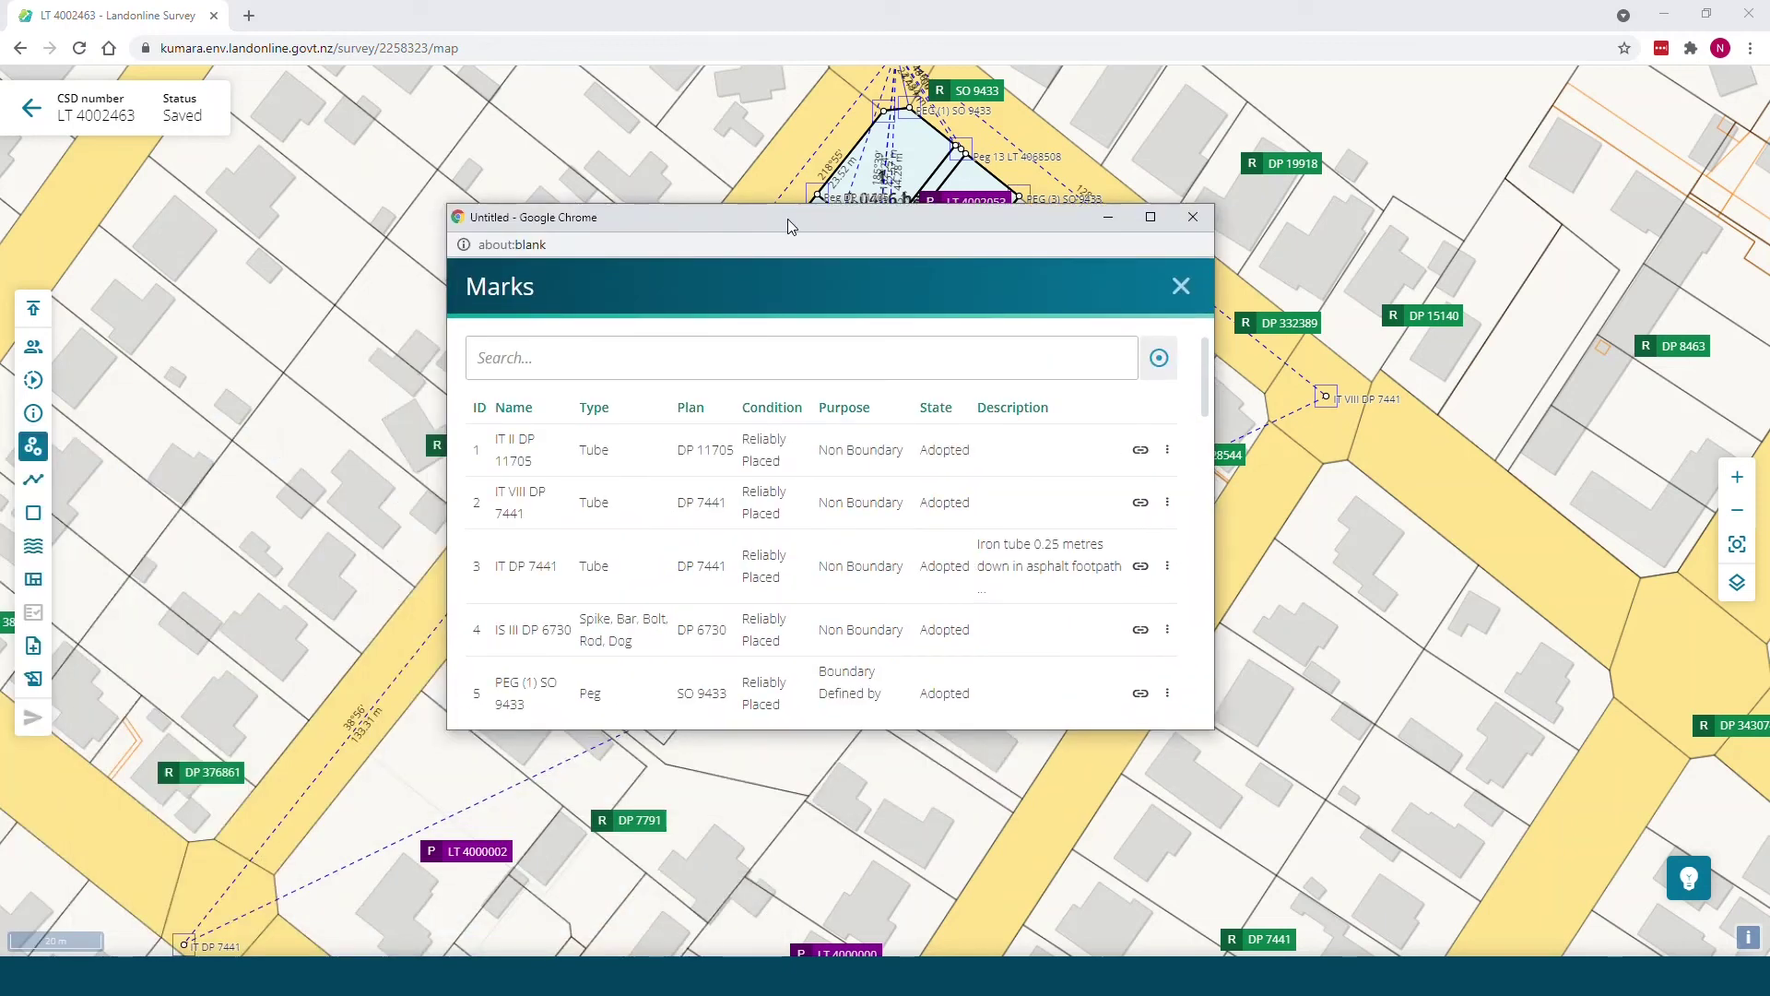
left_click_drag(658, 218, 765, 224)
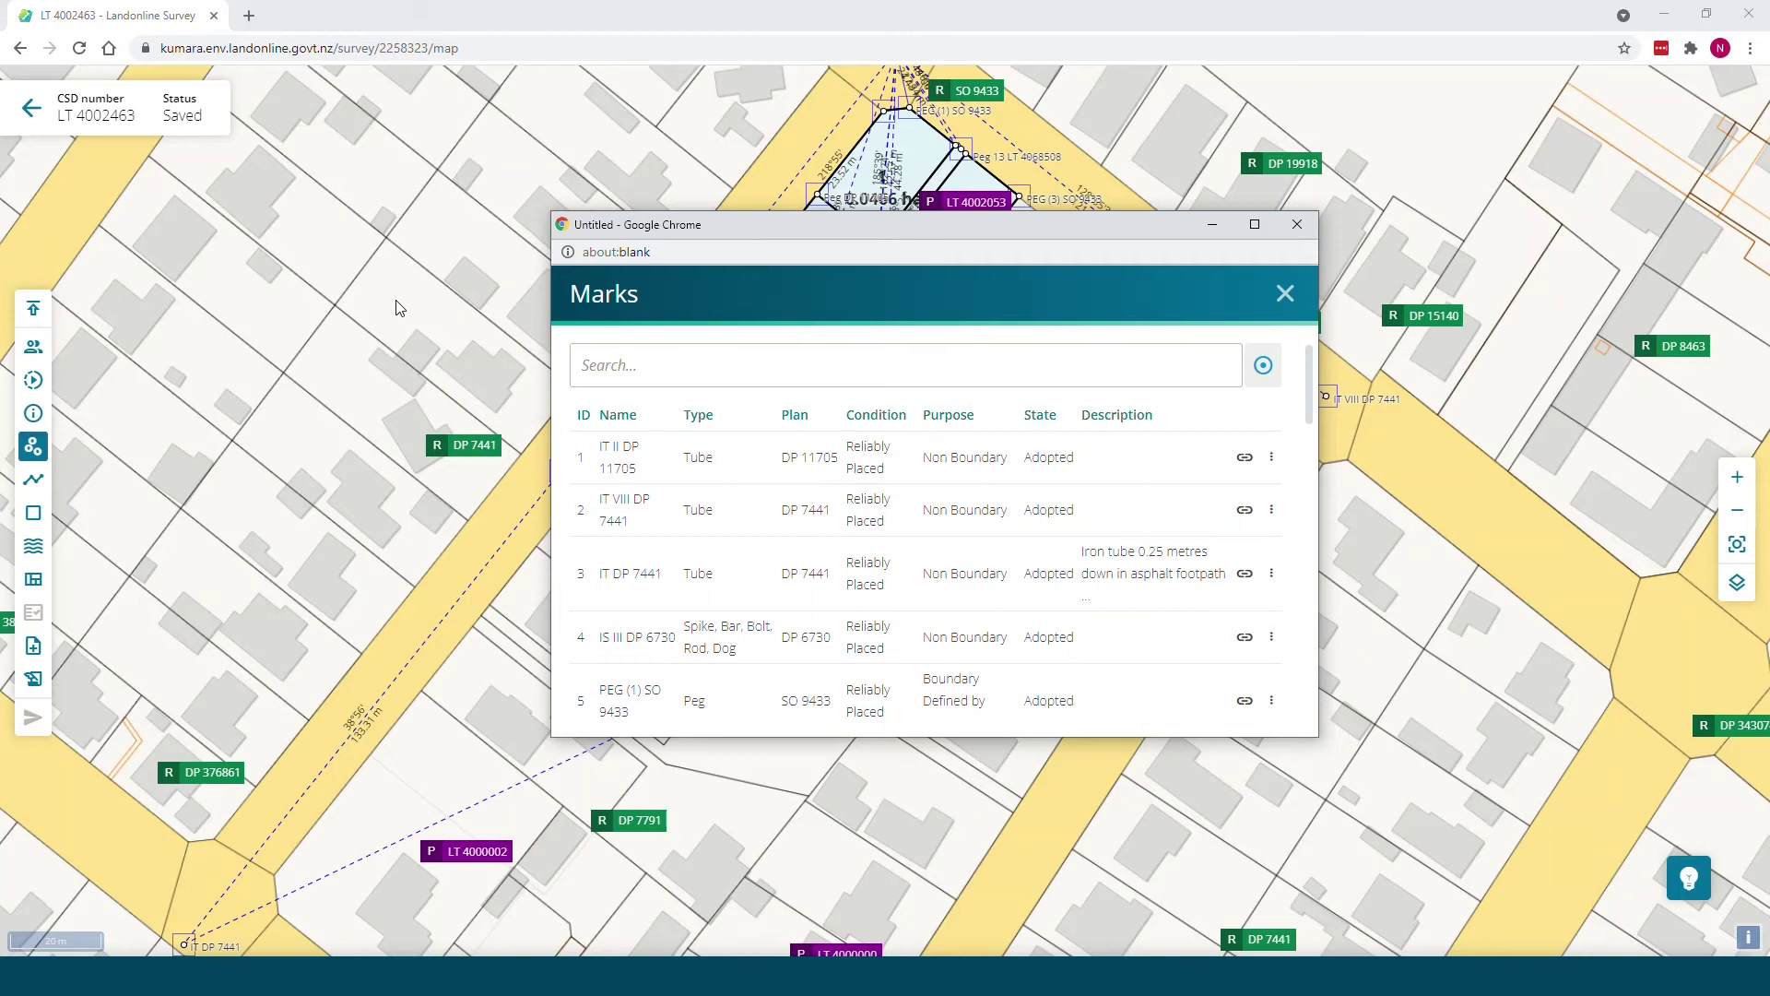
left_click(219, 380)
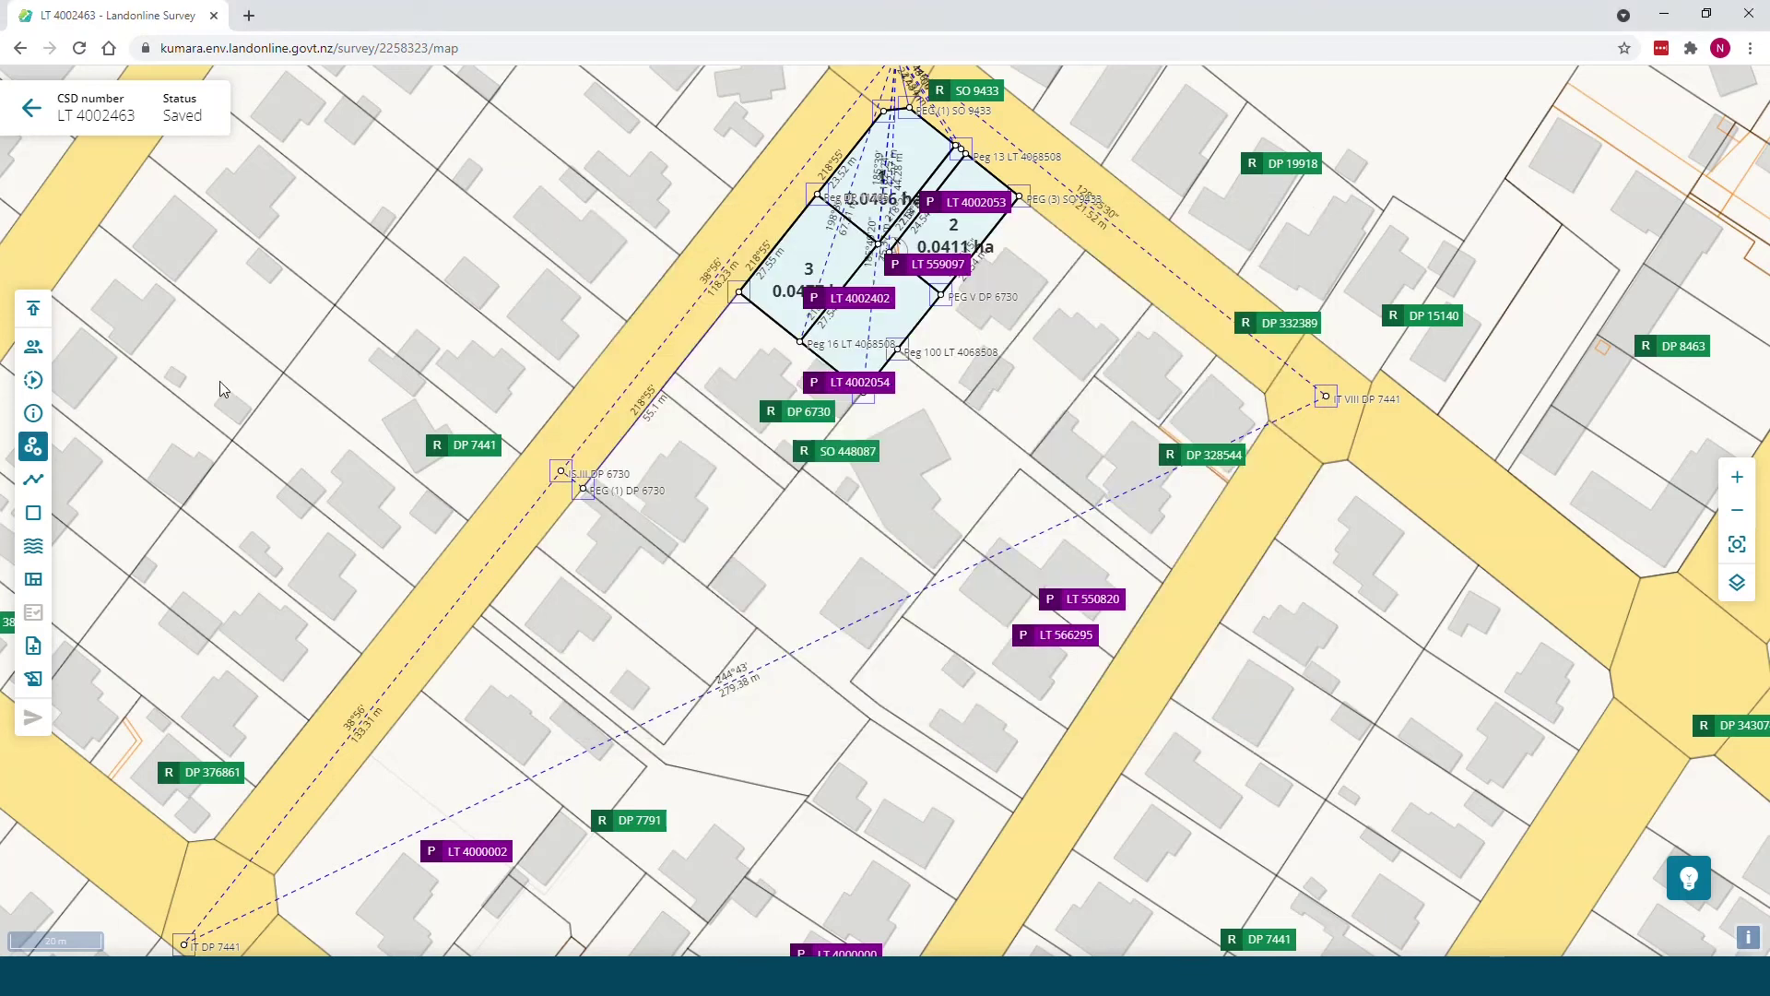
left_click(33, 447)
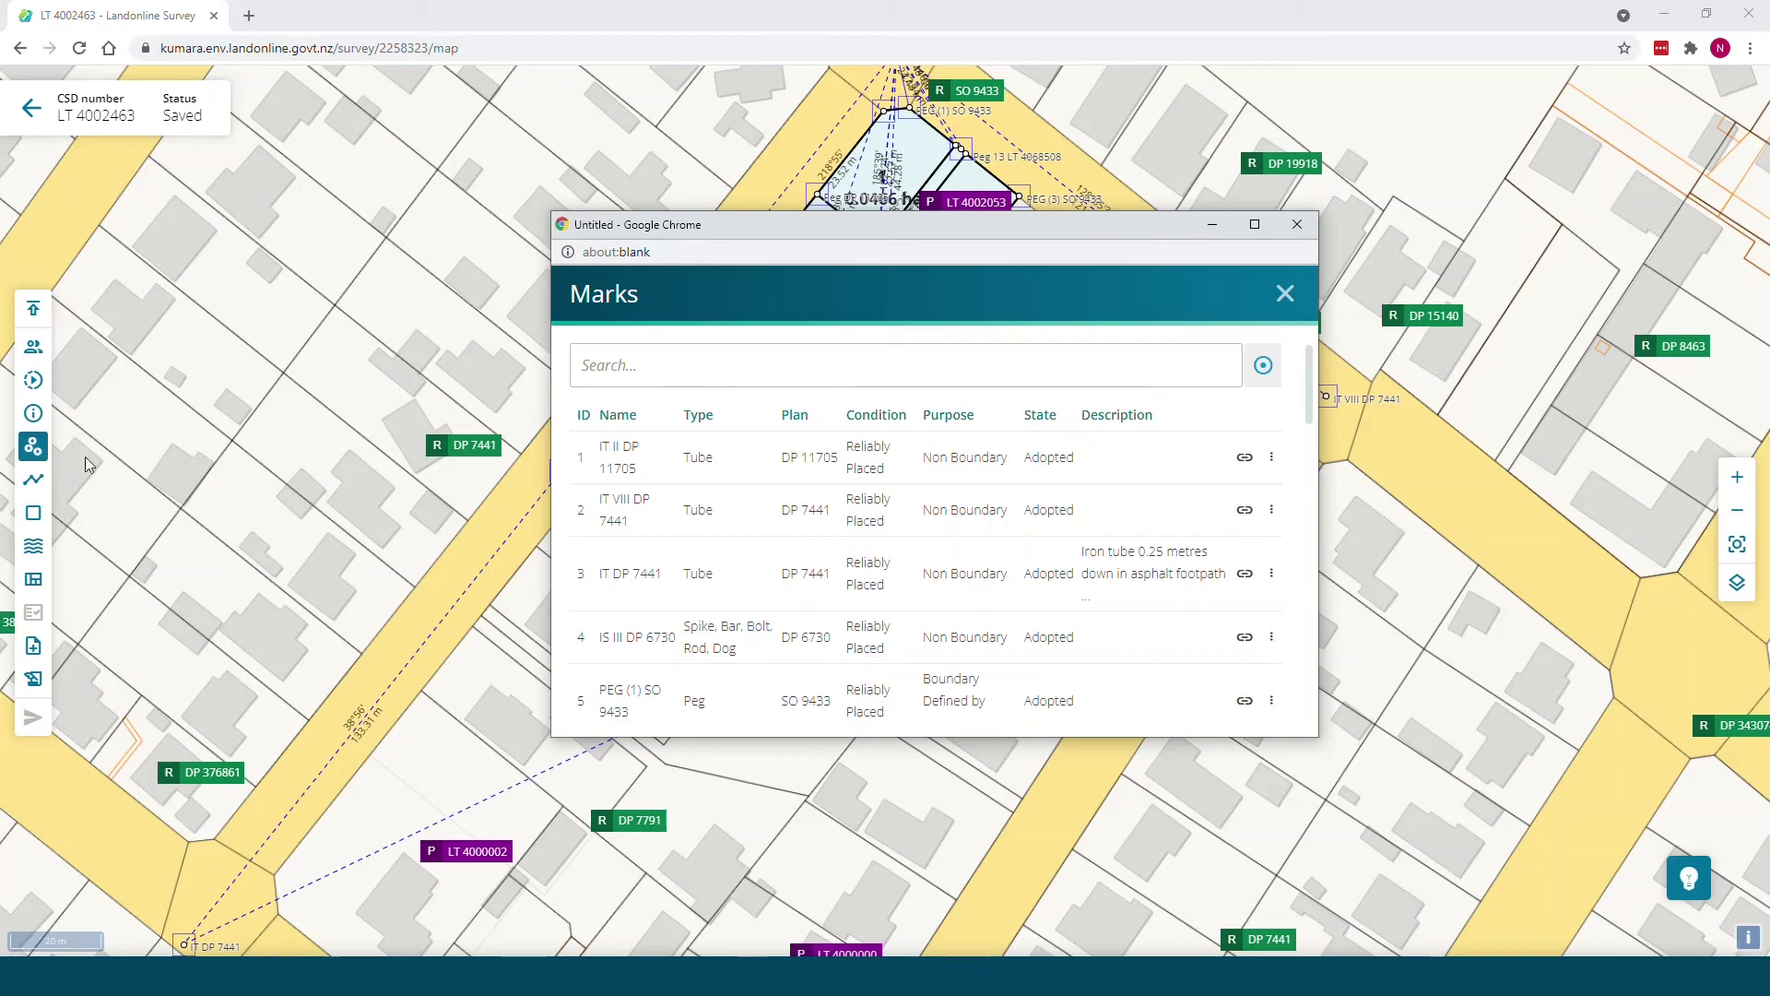
left_click(1298, 224)
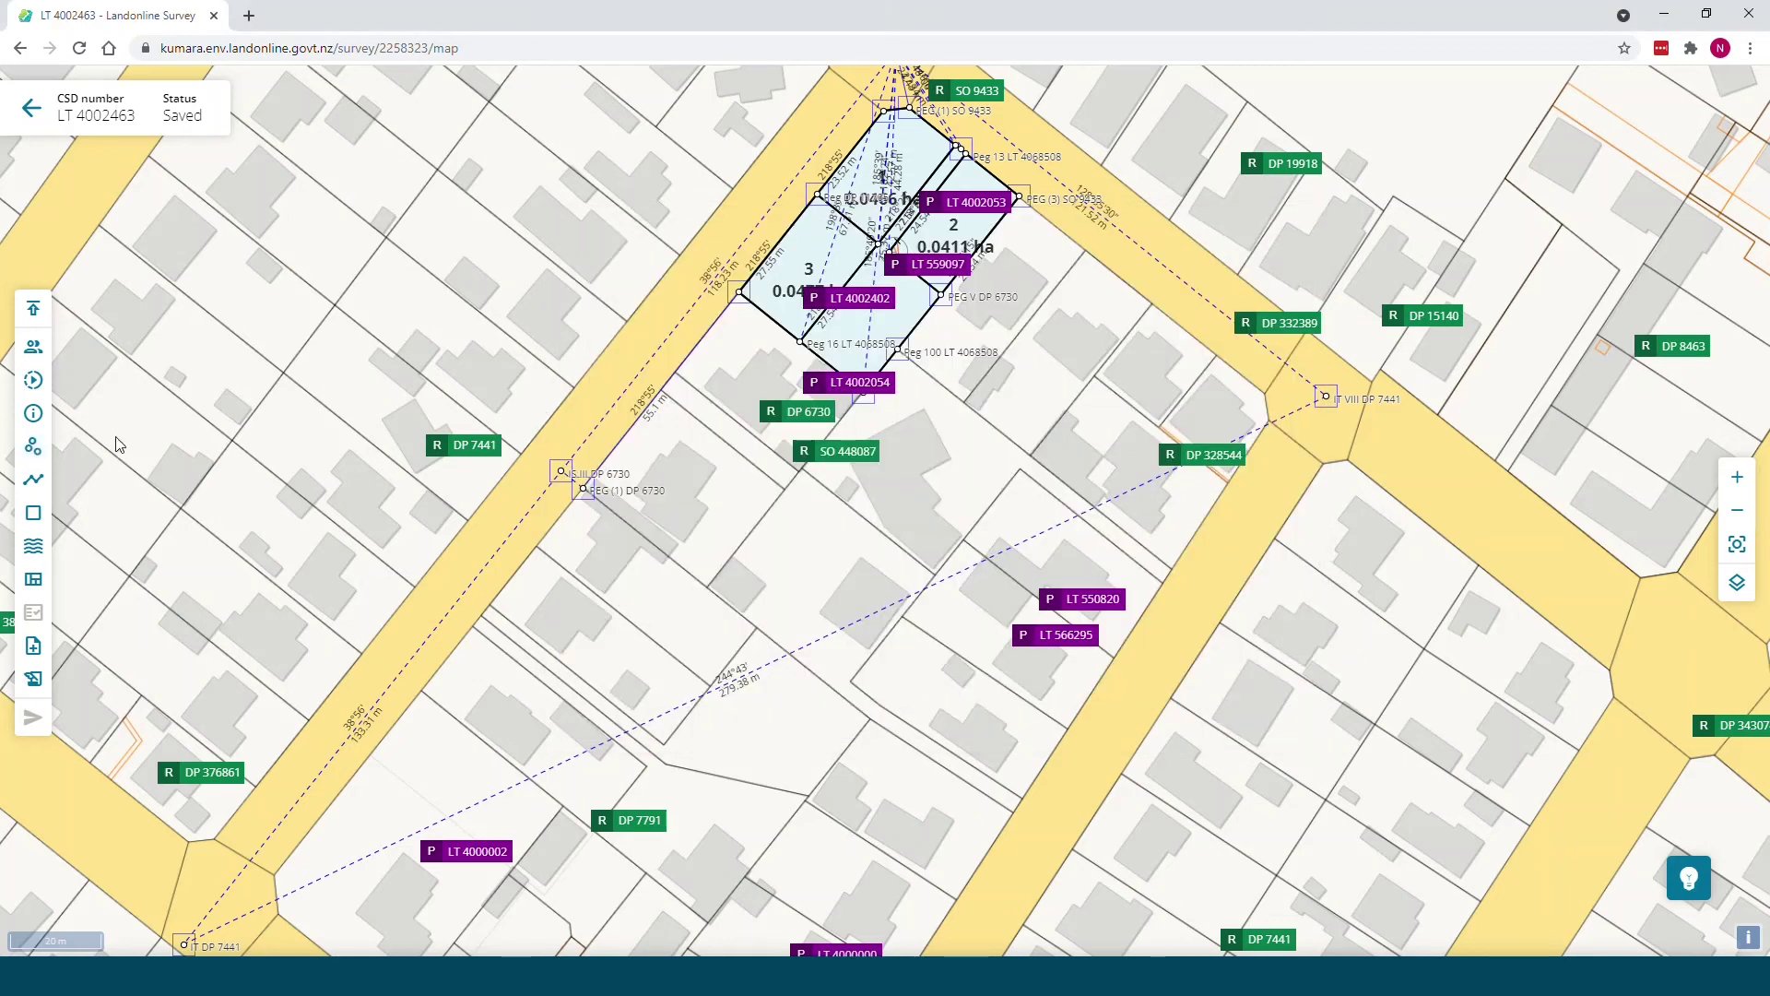
Reopen the Marks list and link the survey's marks automatically with a tolerance of 0.03m.
left_click(33, 449)
left_click_drag(356, 184, 429, 199)
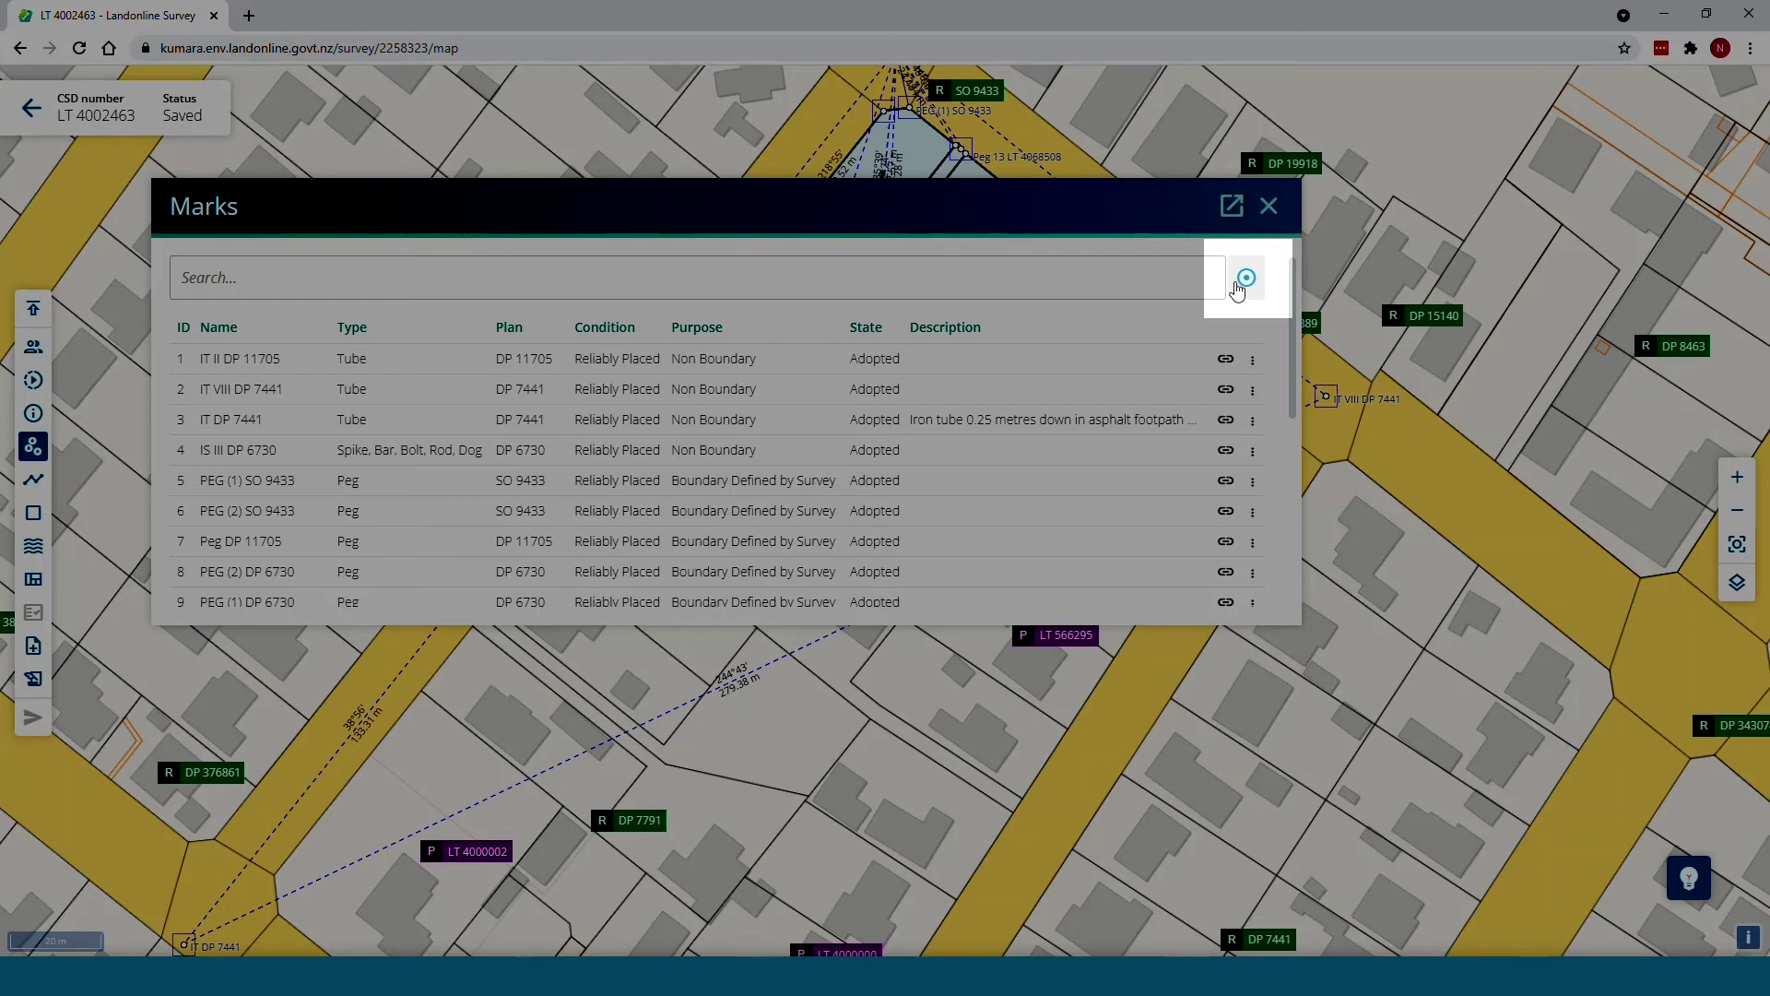
left_click(1237, 288)
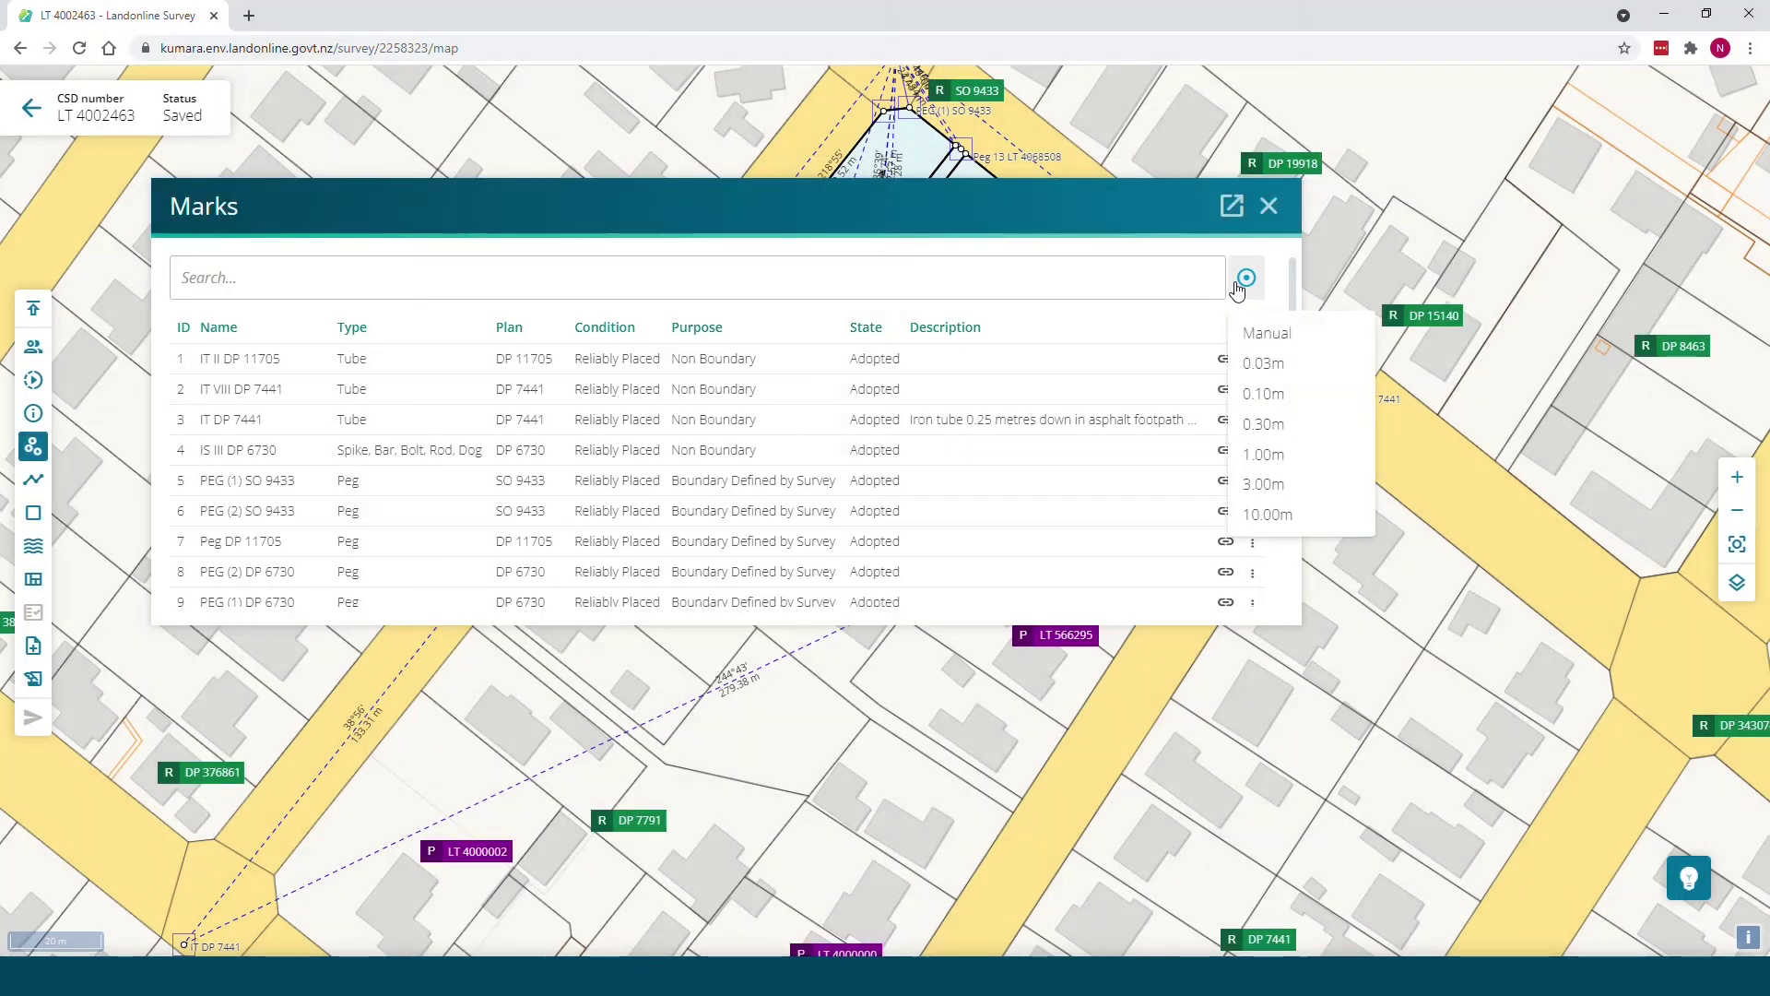
left_click(1291, 366)
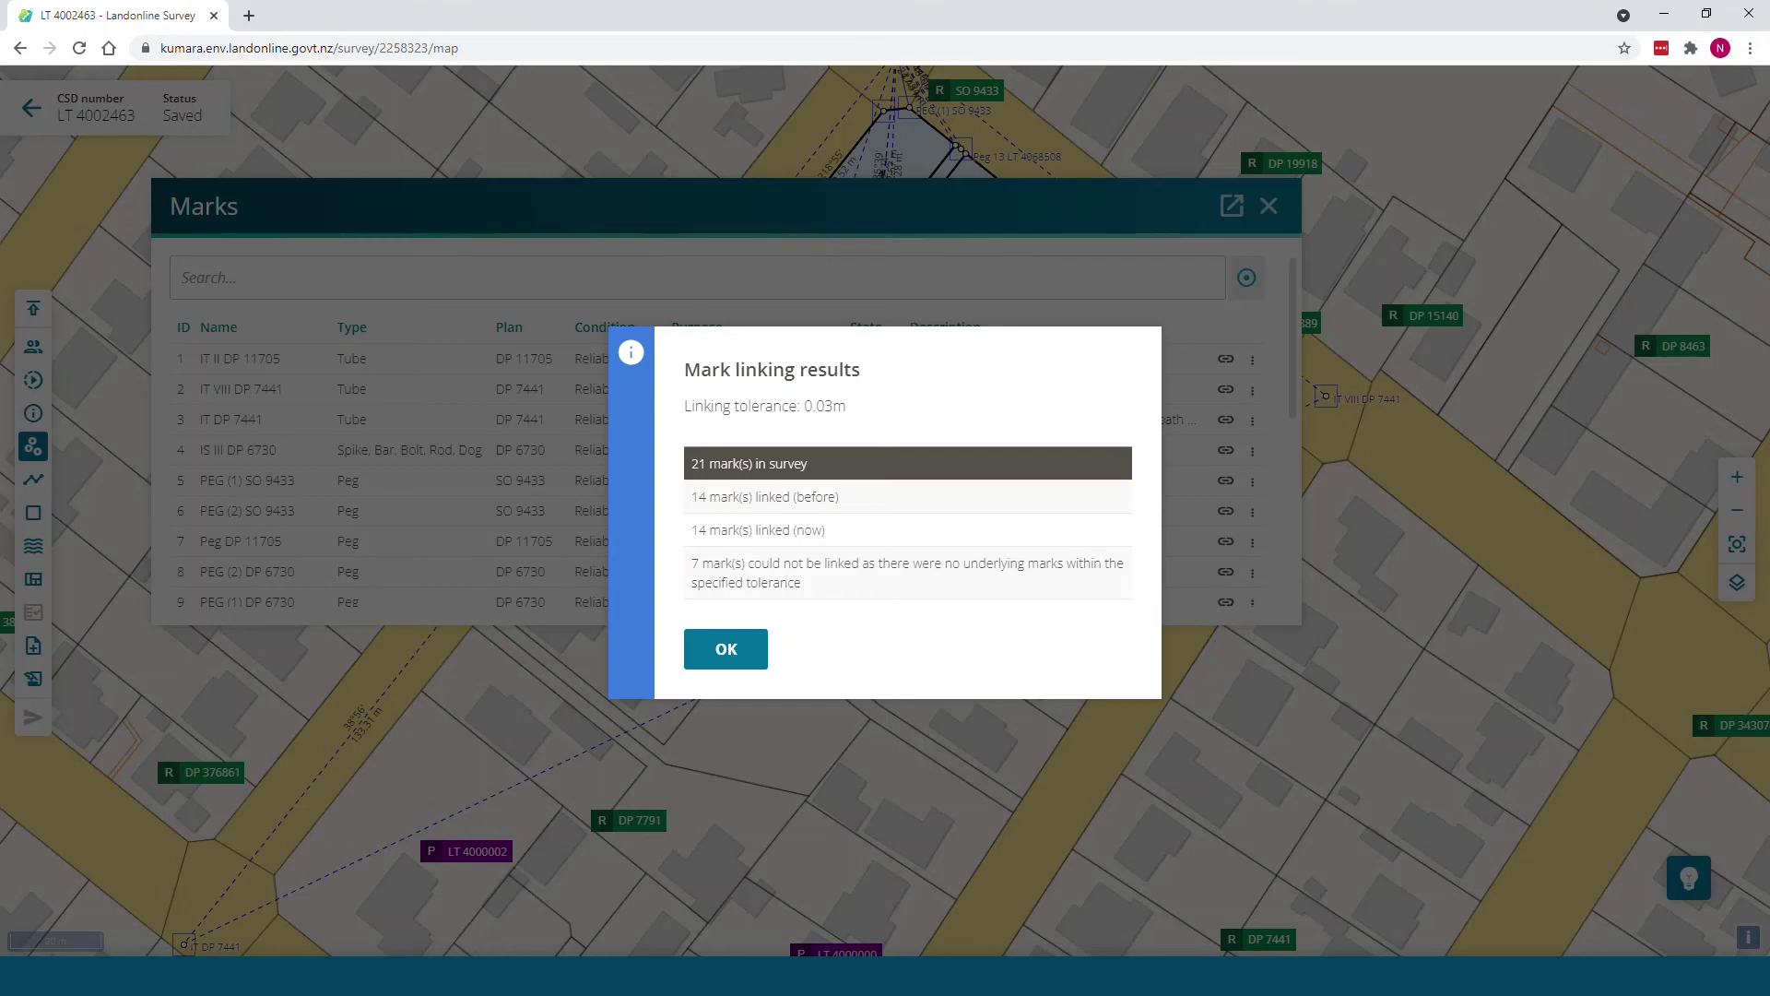
left_click(708, 650)
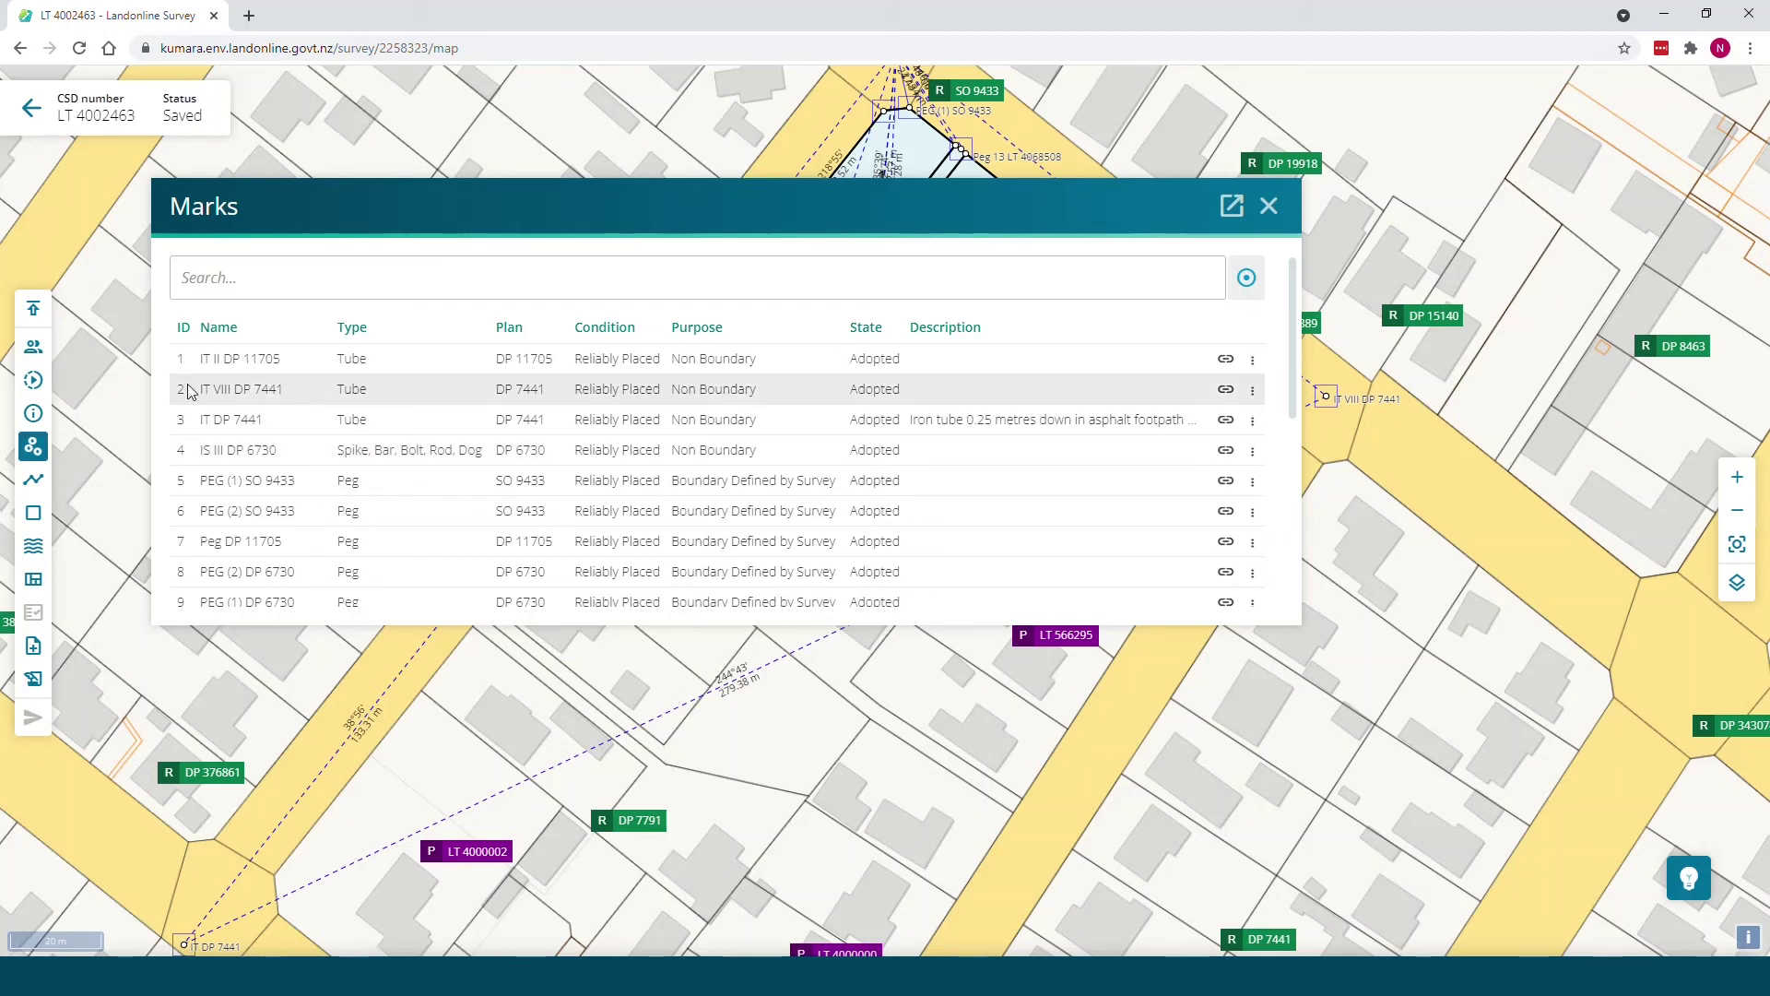
Highlight marks IT II DP 11705, IT DP 7441, PEG (1) SO 9433 and Peg DP 11705 together in the Marks list.
left_click(291, 361)
left_click(282, 422)
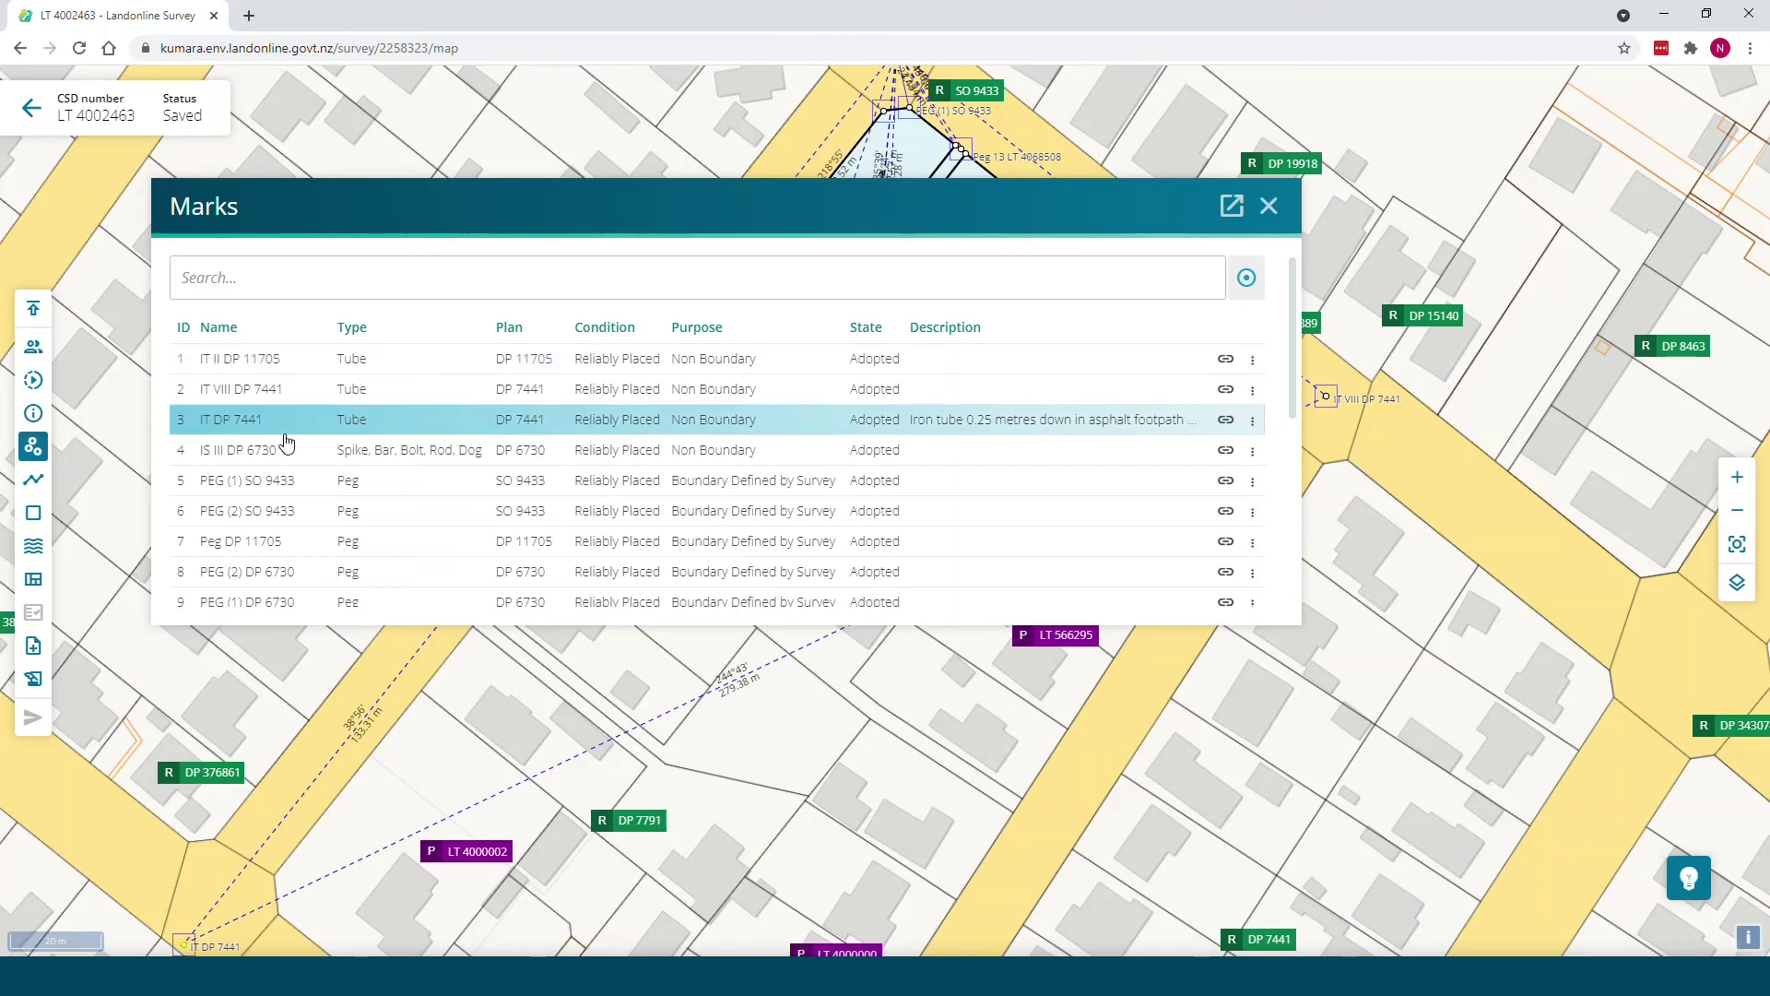
left_click(277, 363)
left_click(279, 422)
left_click(278, 361)
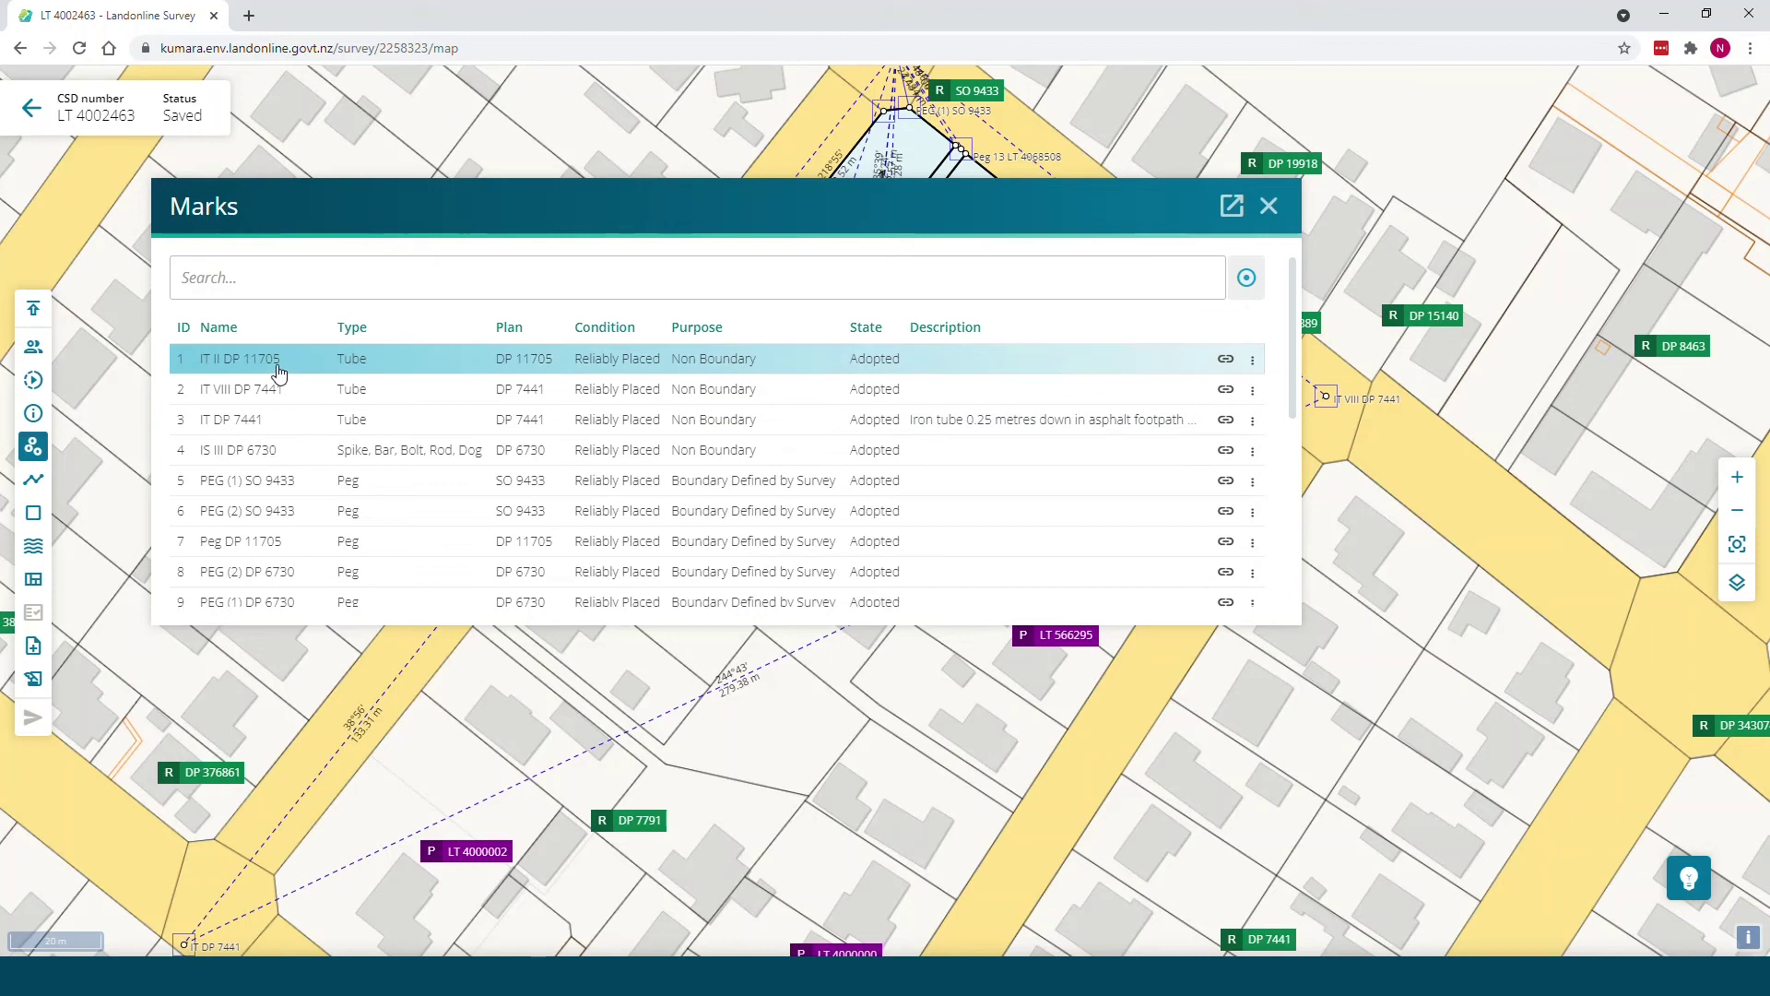
left_click(275, 420, "ctrl")
left_click(276, 481, "ctrl")
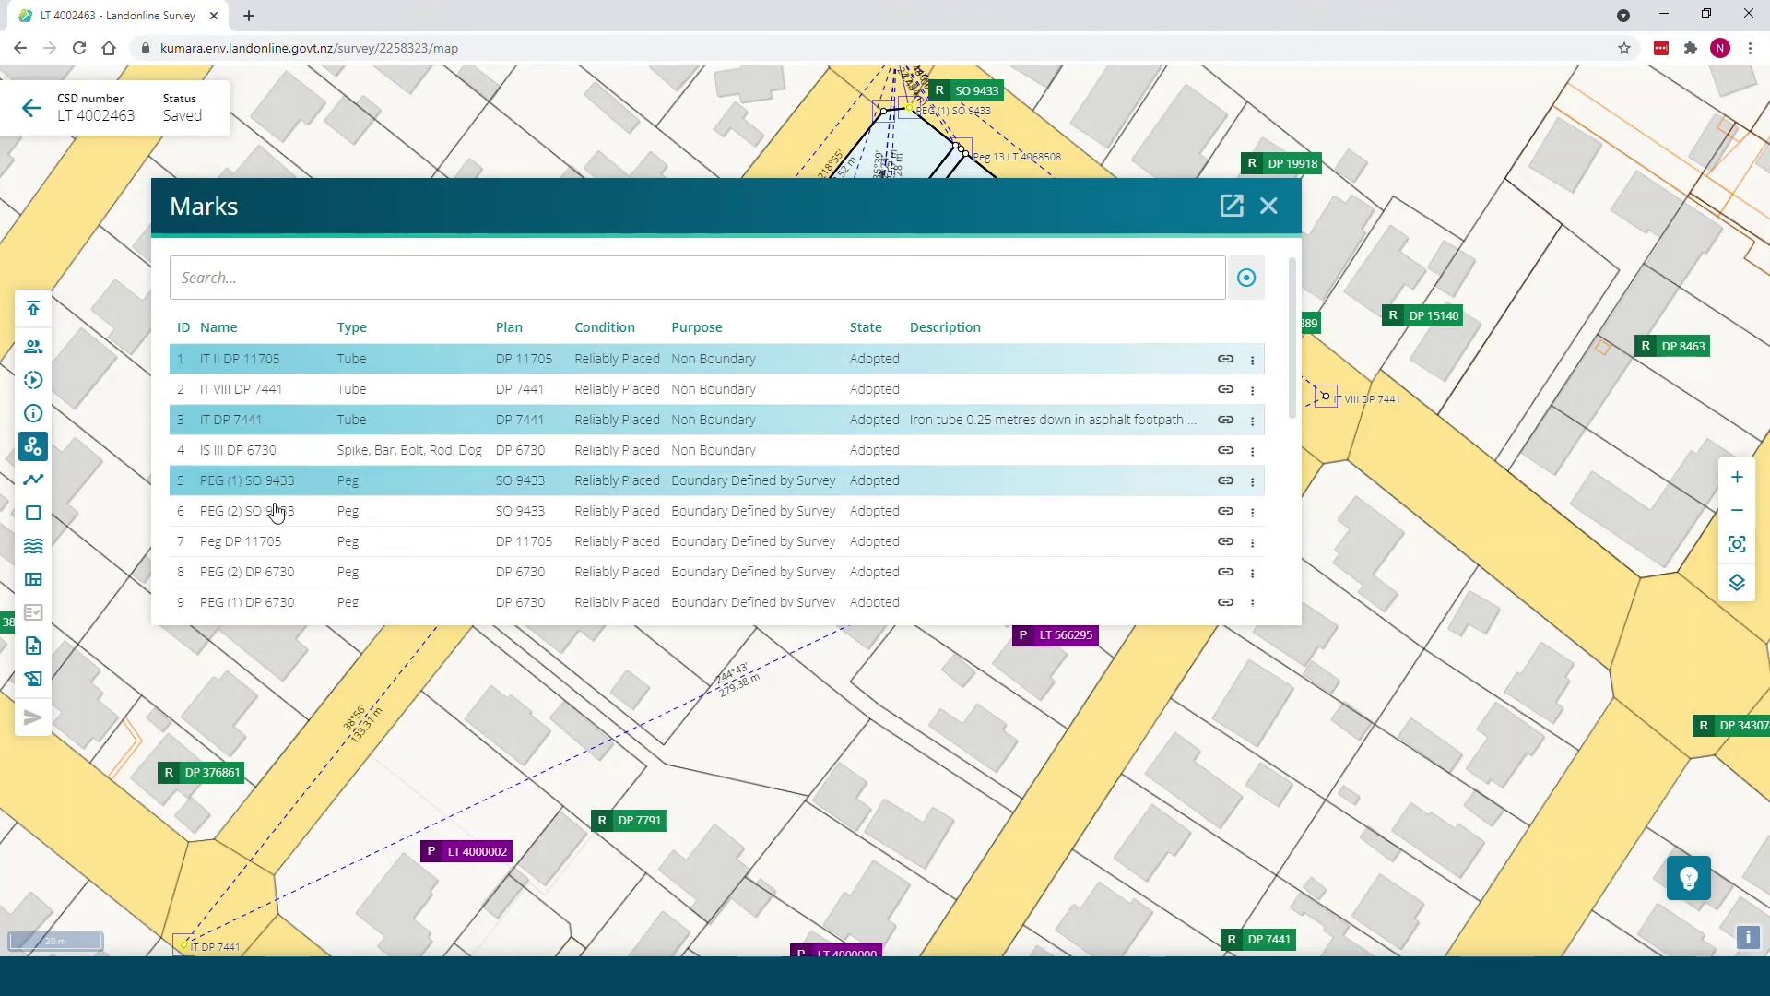
left_click(275, 542, "ctrl")
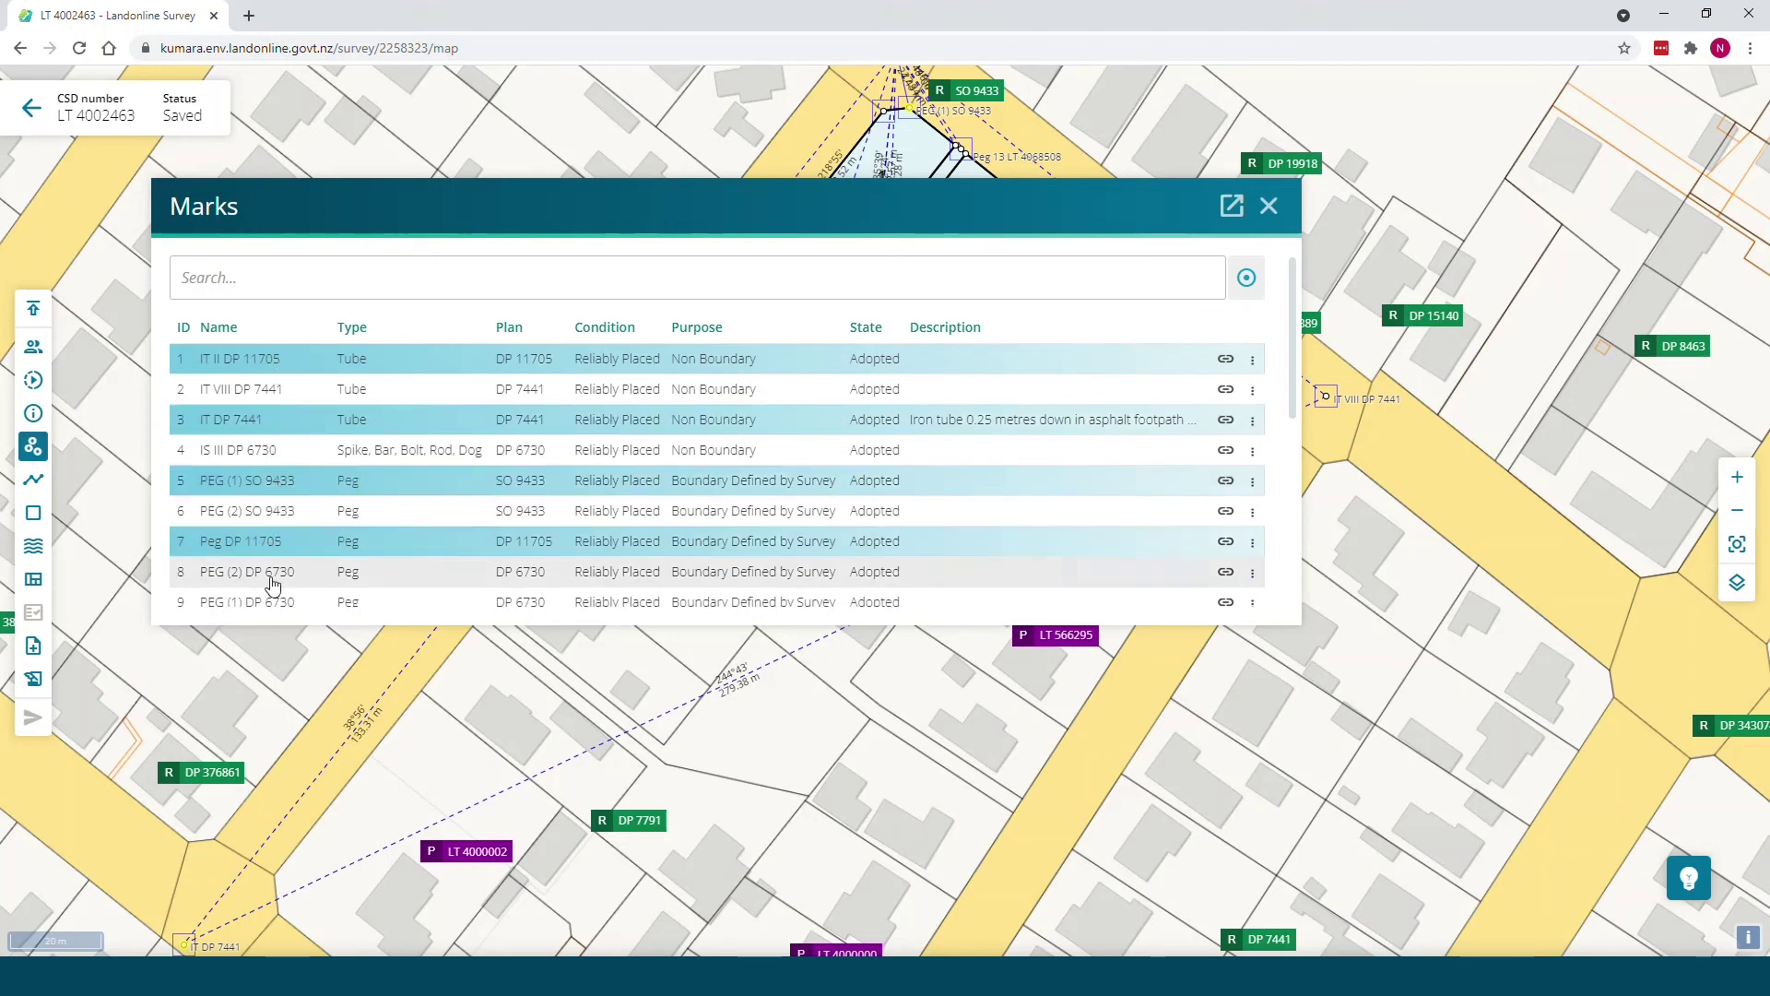
Select the continuous range of marks 1 to 9 and move the Marks list down to uncover the parcels.
left_click(269, 367)
left_click(269, 370)
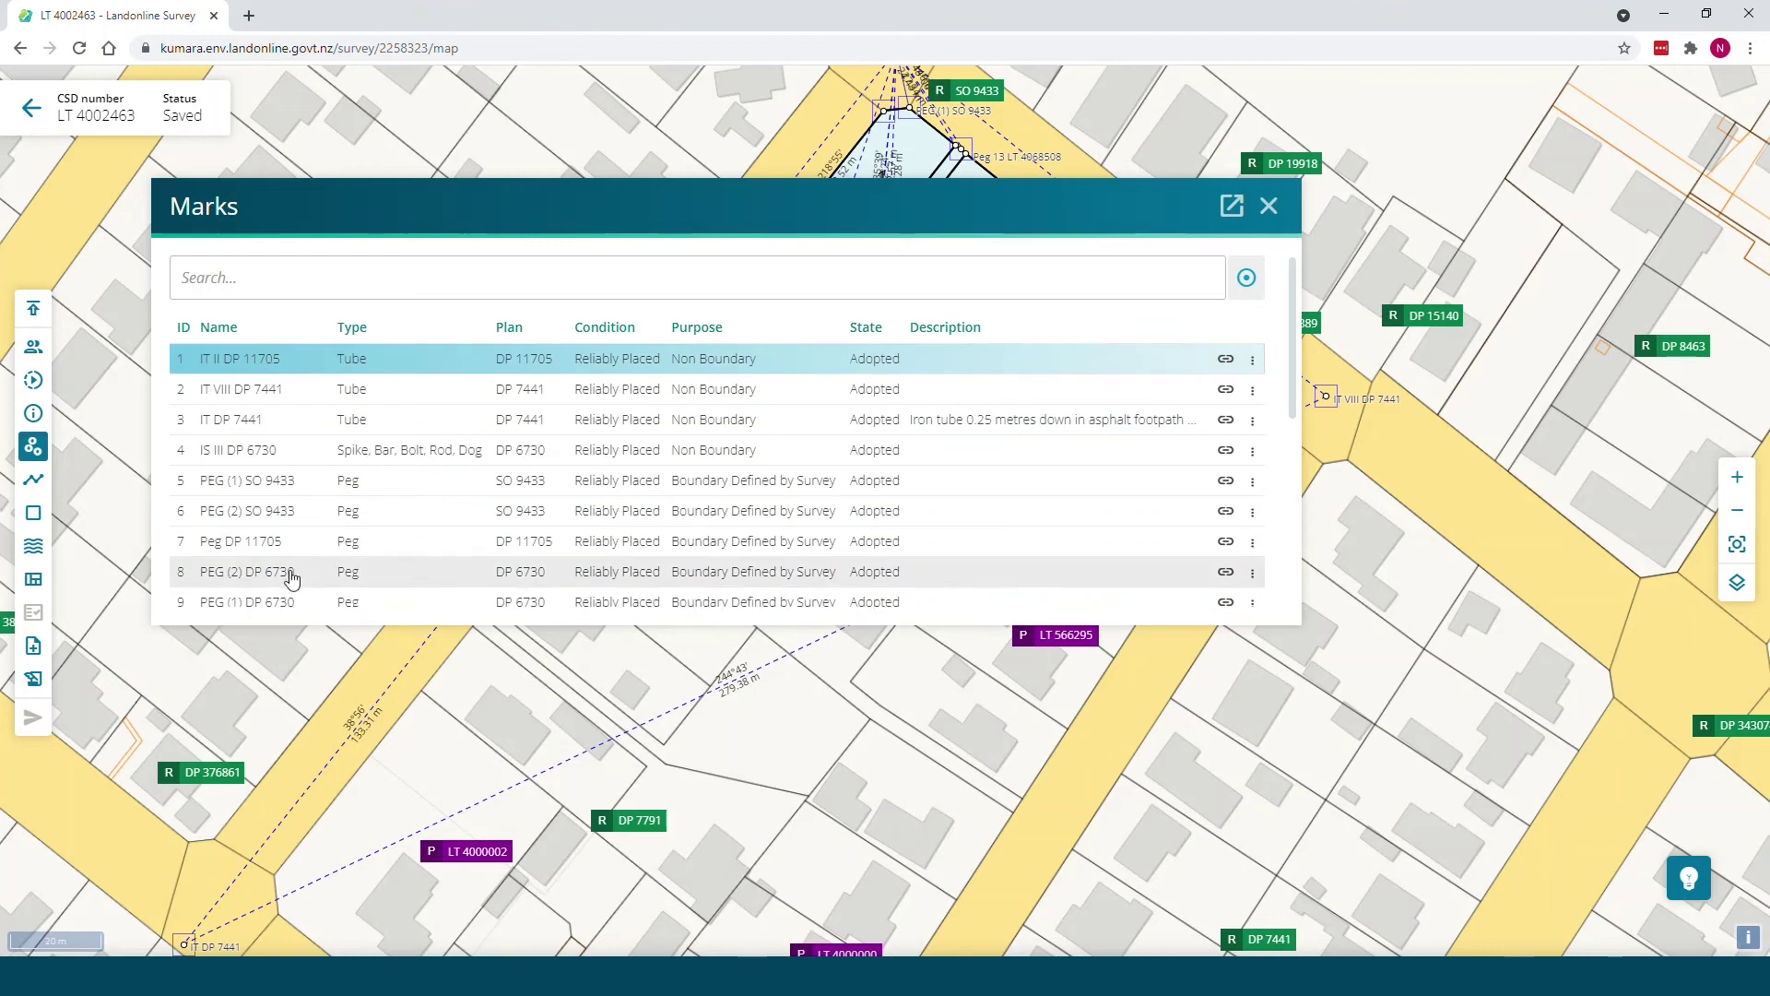
left_click(273, 601, "shift")
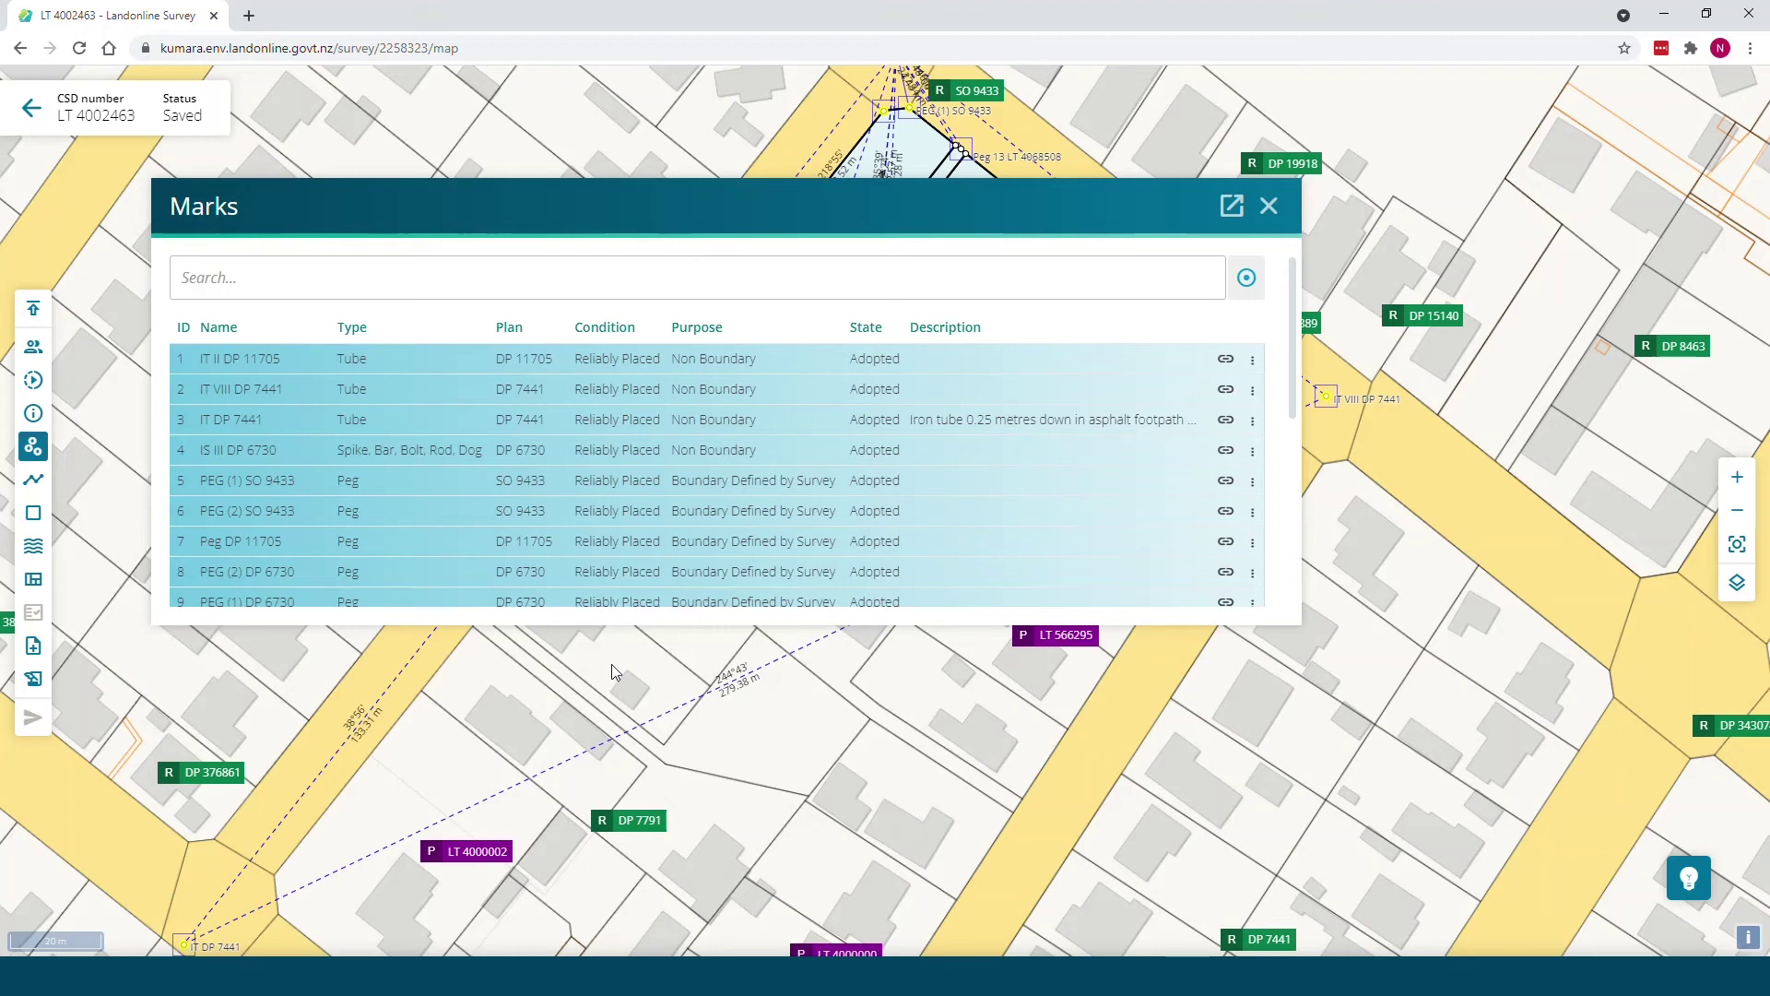
left_click_drag(710, 211, 743, 427)
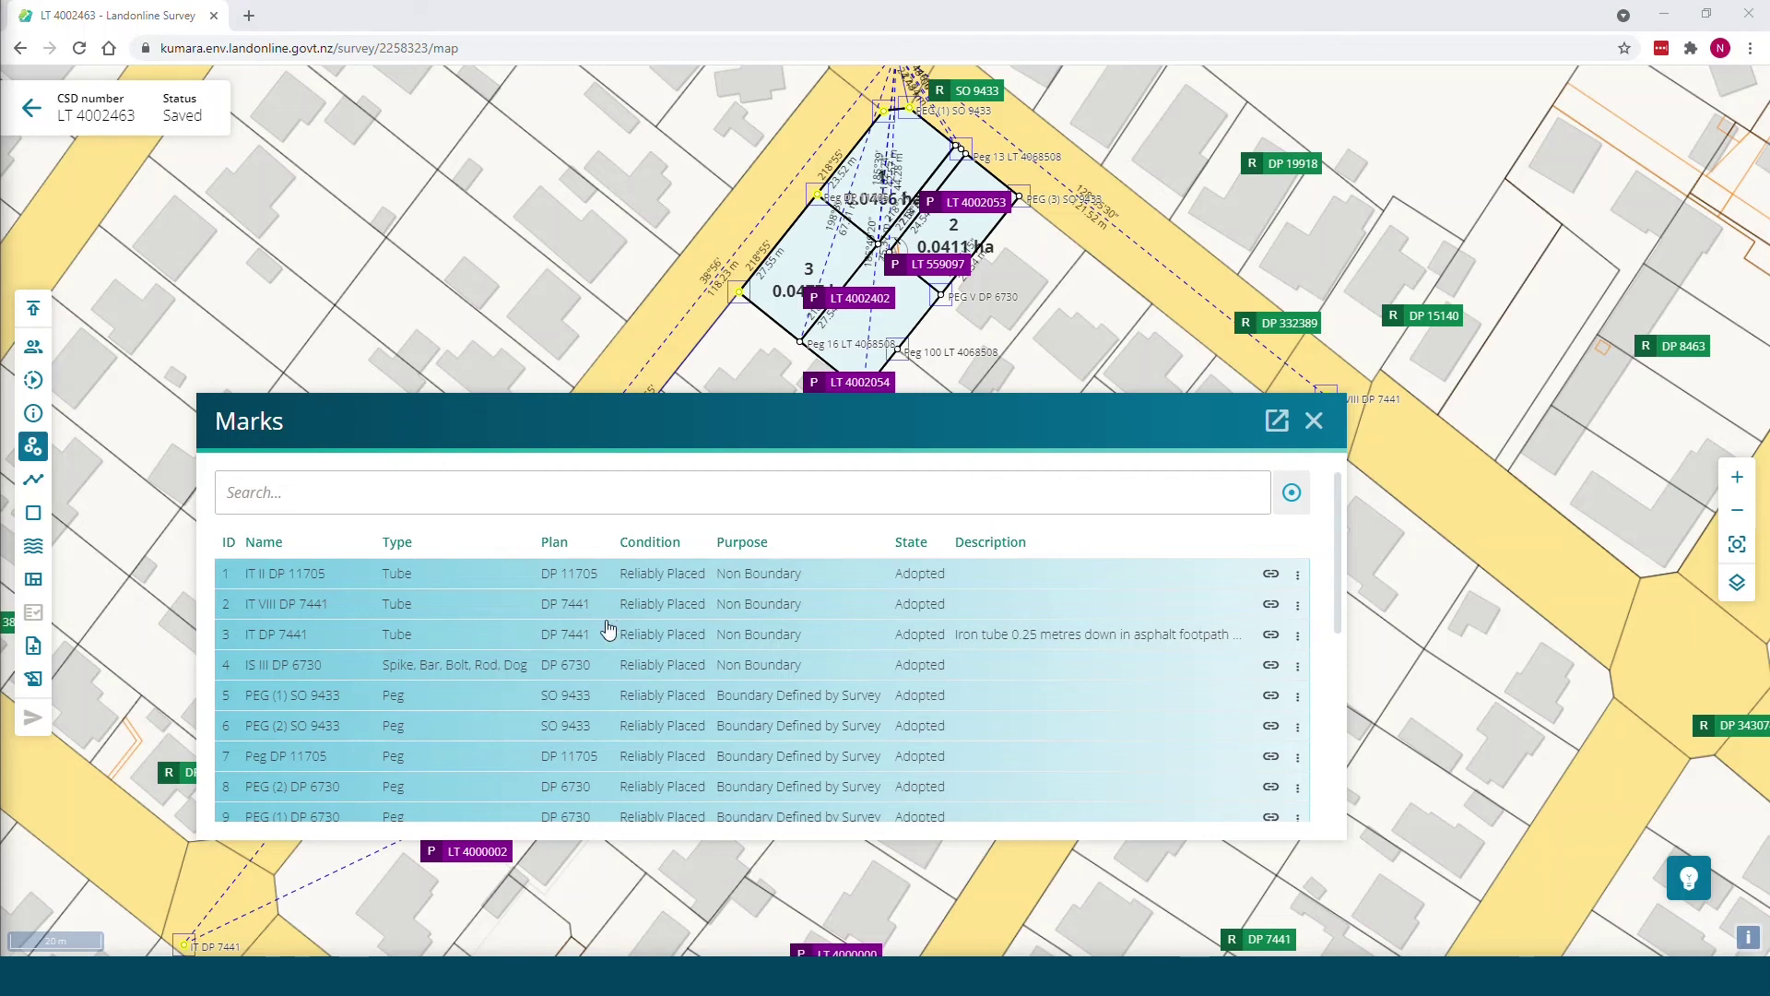
Select marks PEG V DP 6730 and PEG (3) SO 9433 on the map and locate their rows in the Marks list.
left_click(555, 604)
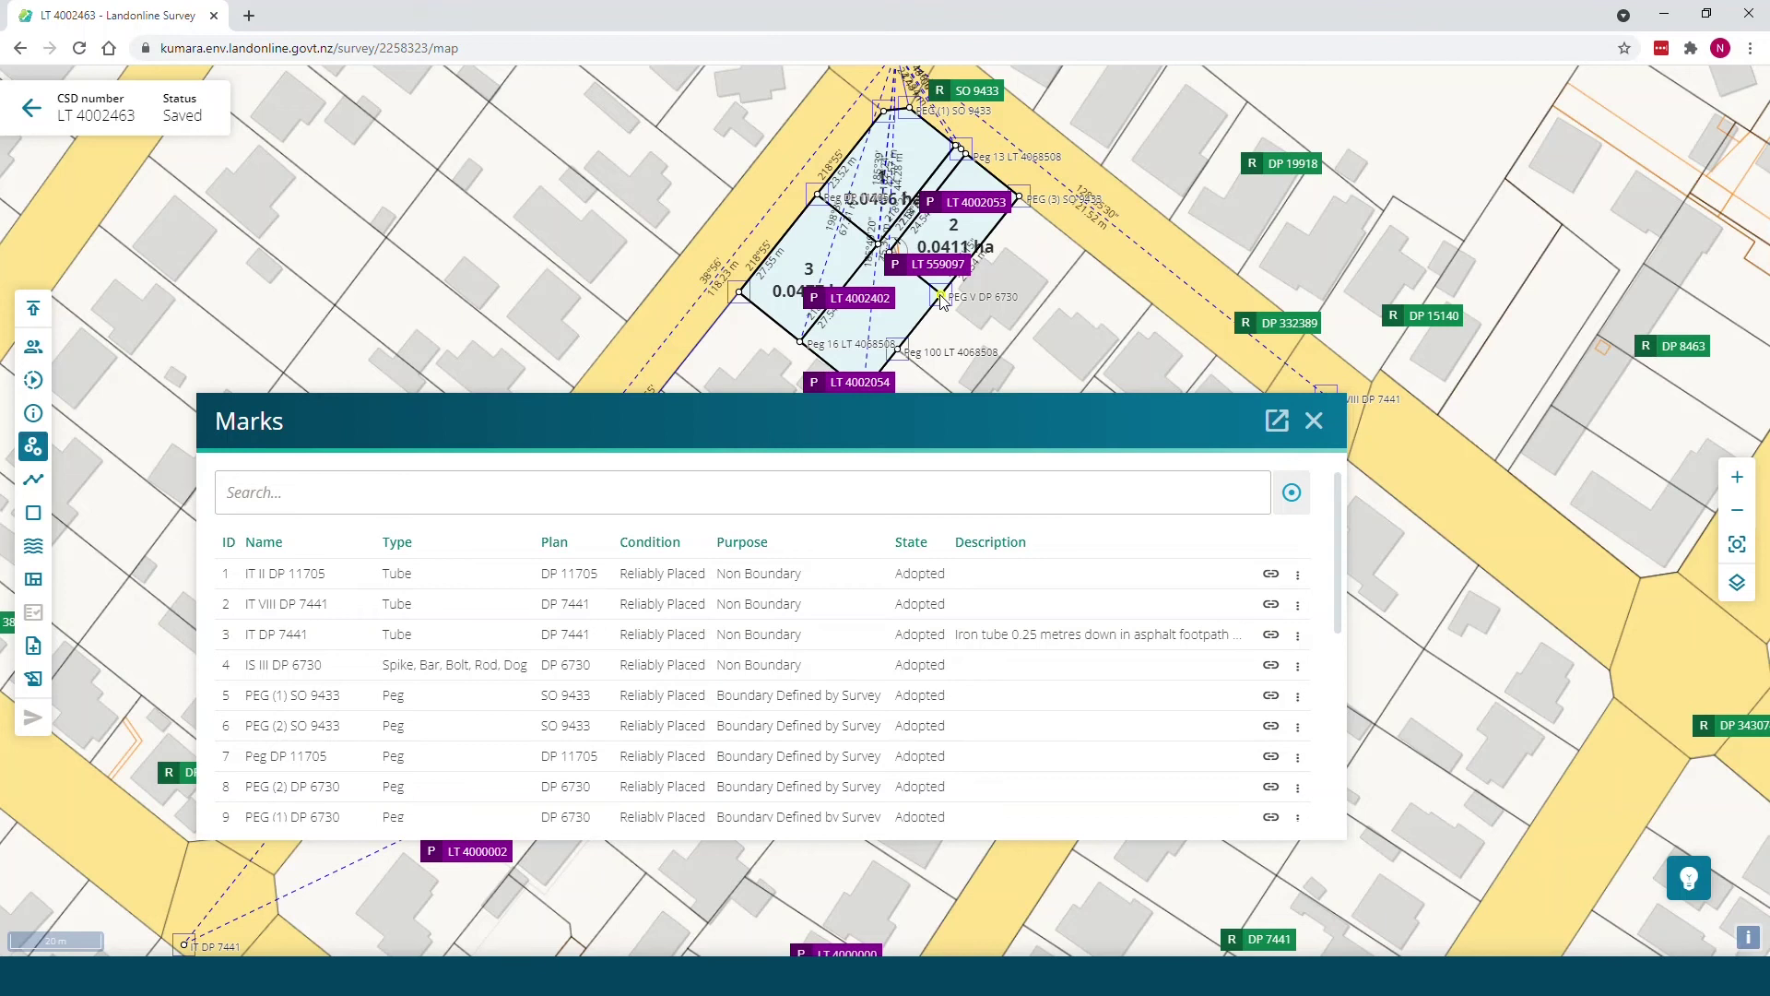
scroll(800, 636, "down", 3)
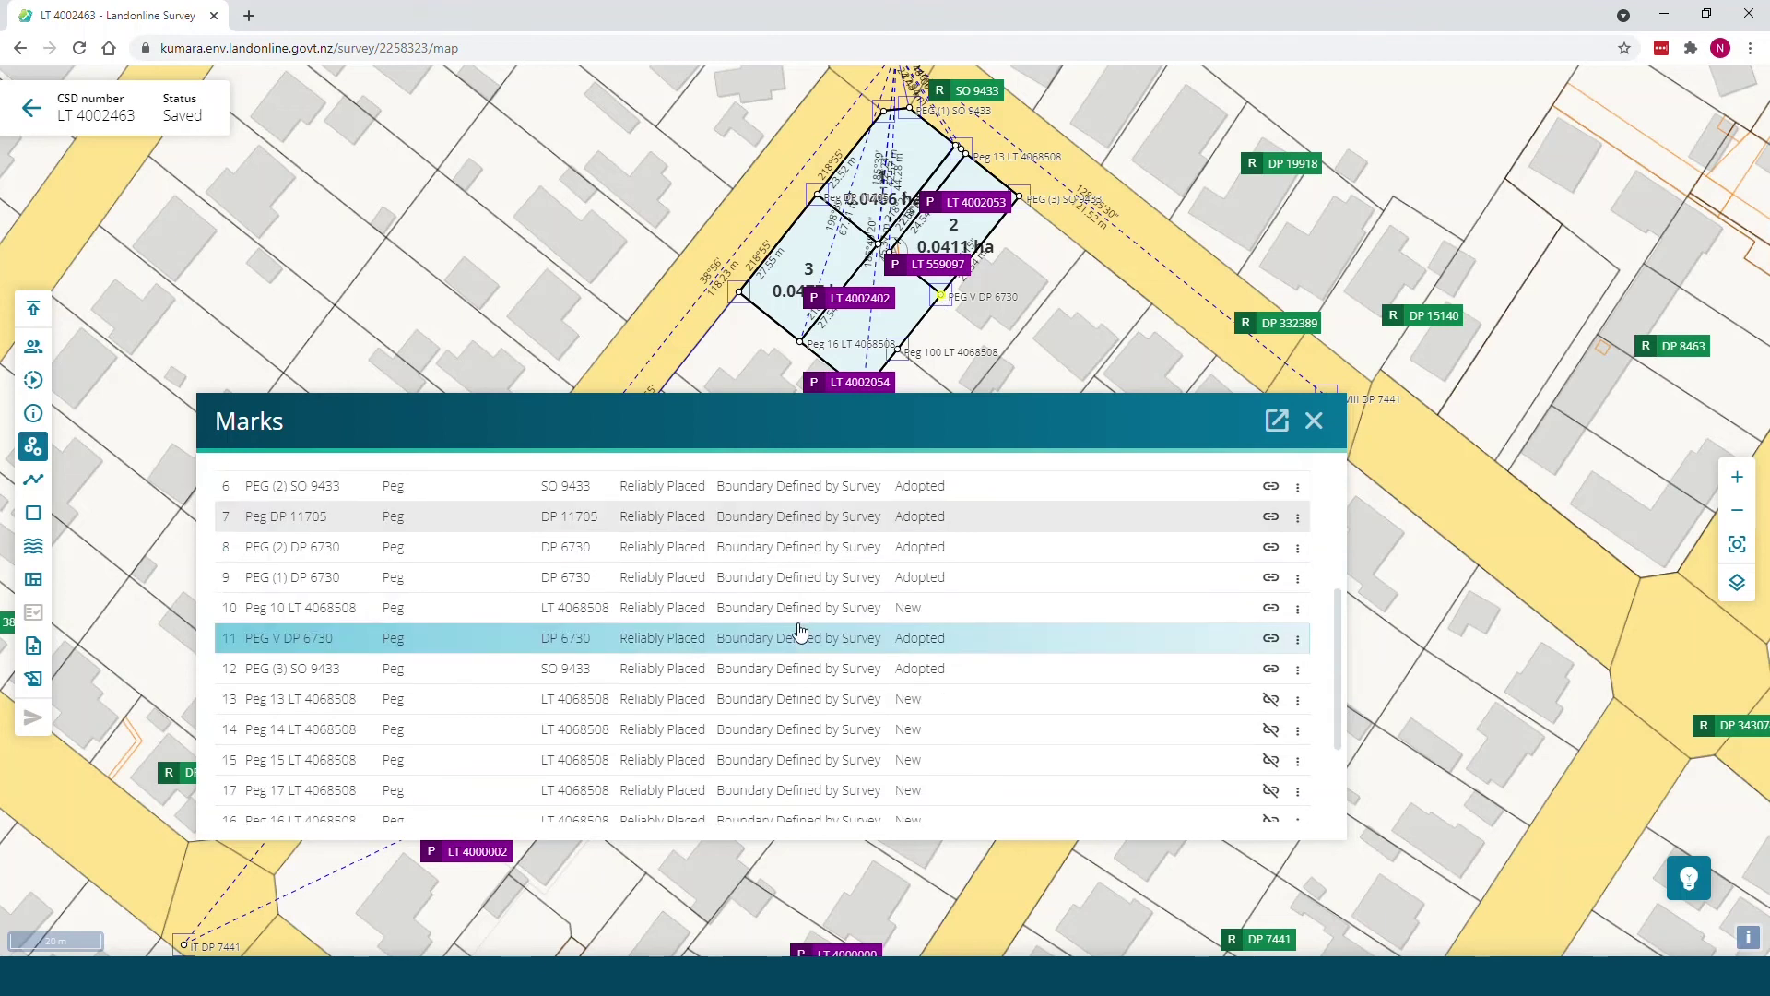
scroll(801, 631, "down", 2)
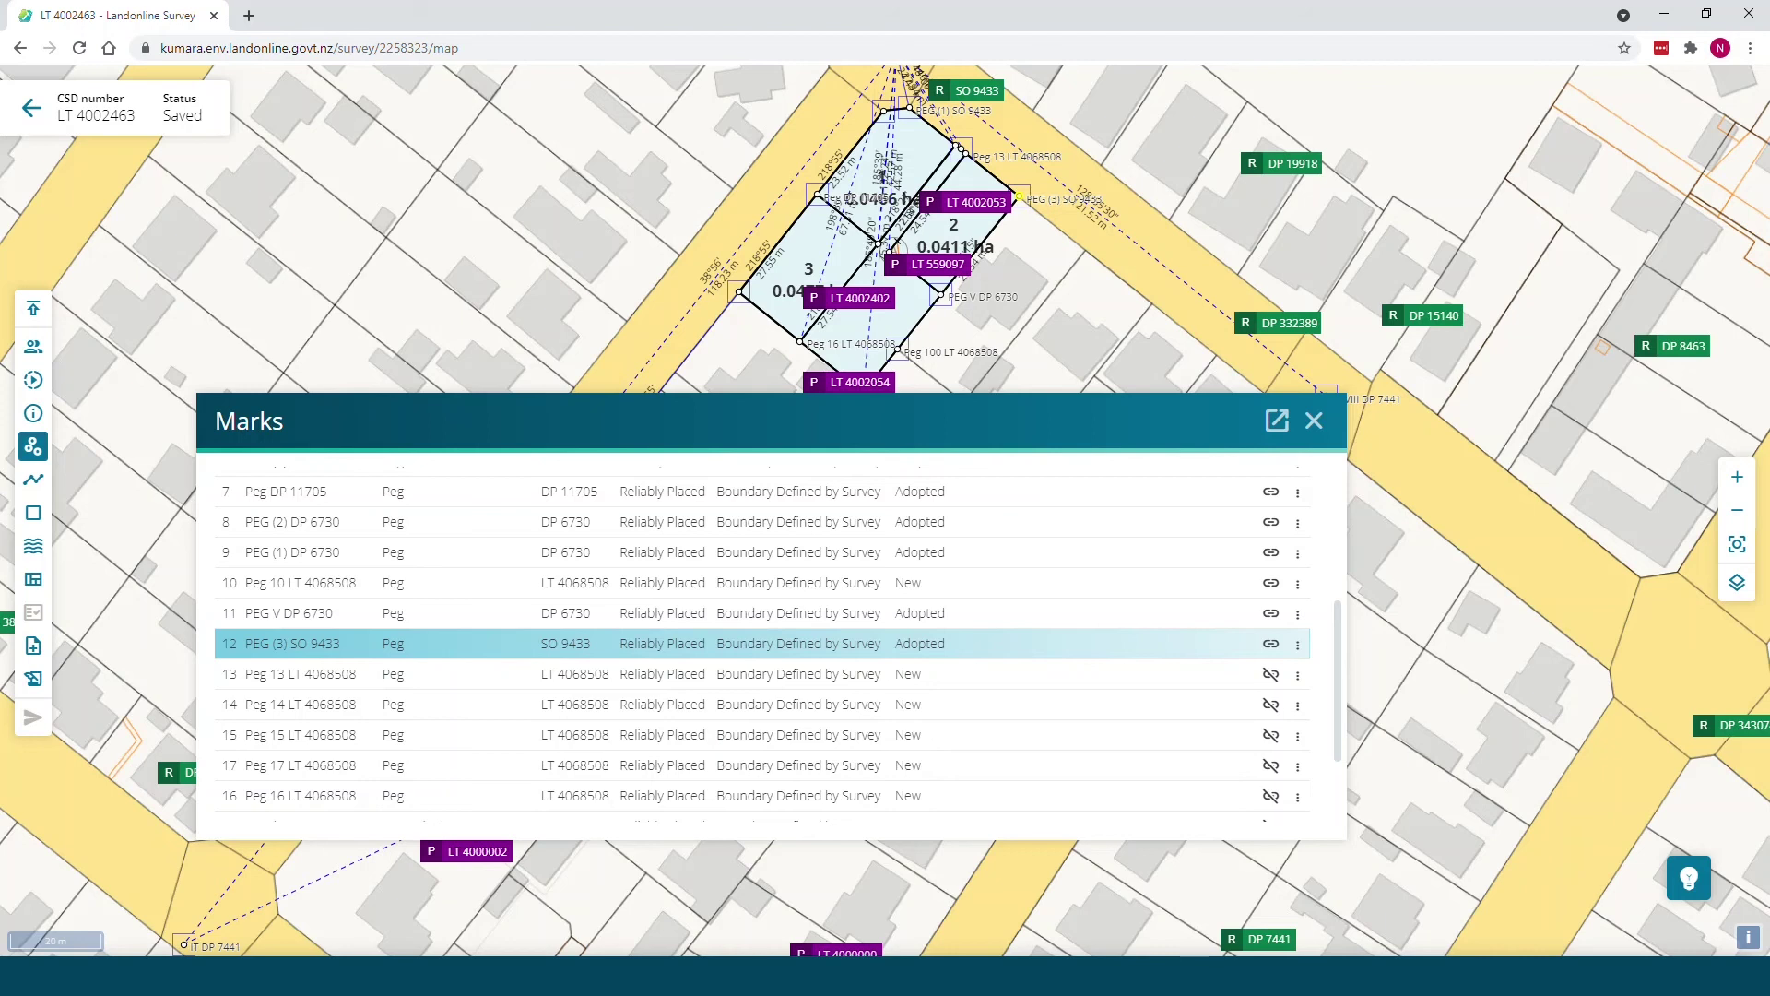
Remove the number (3) from the name of mark PEG (3) SO 9433 and close the Marks list.
double_click(305, 646)
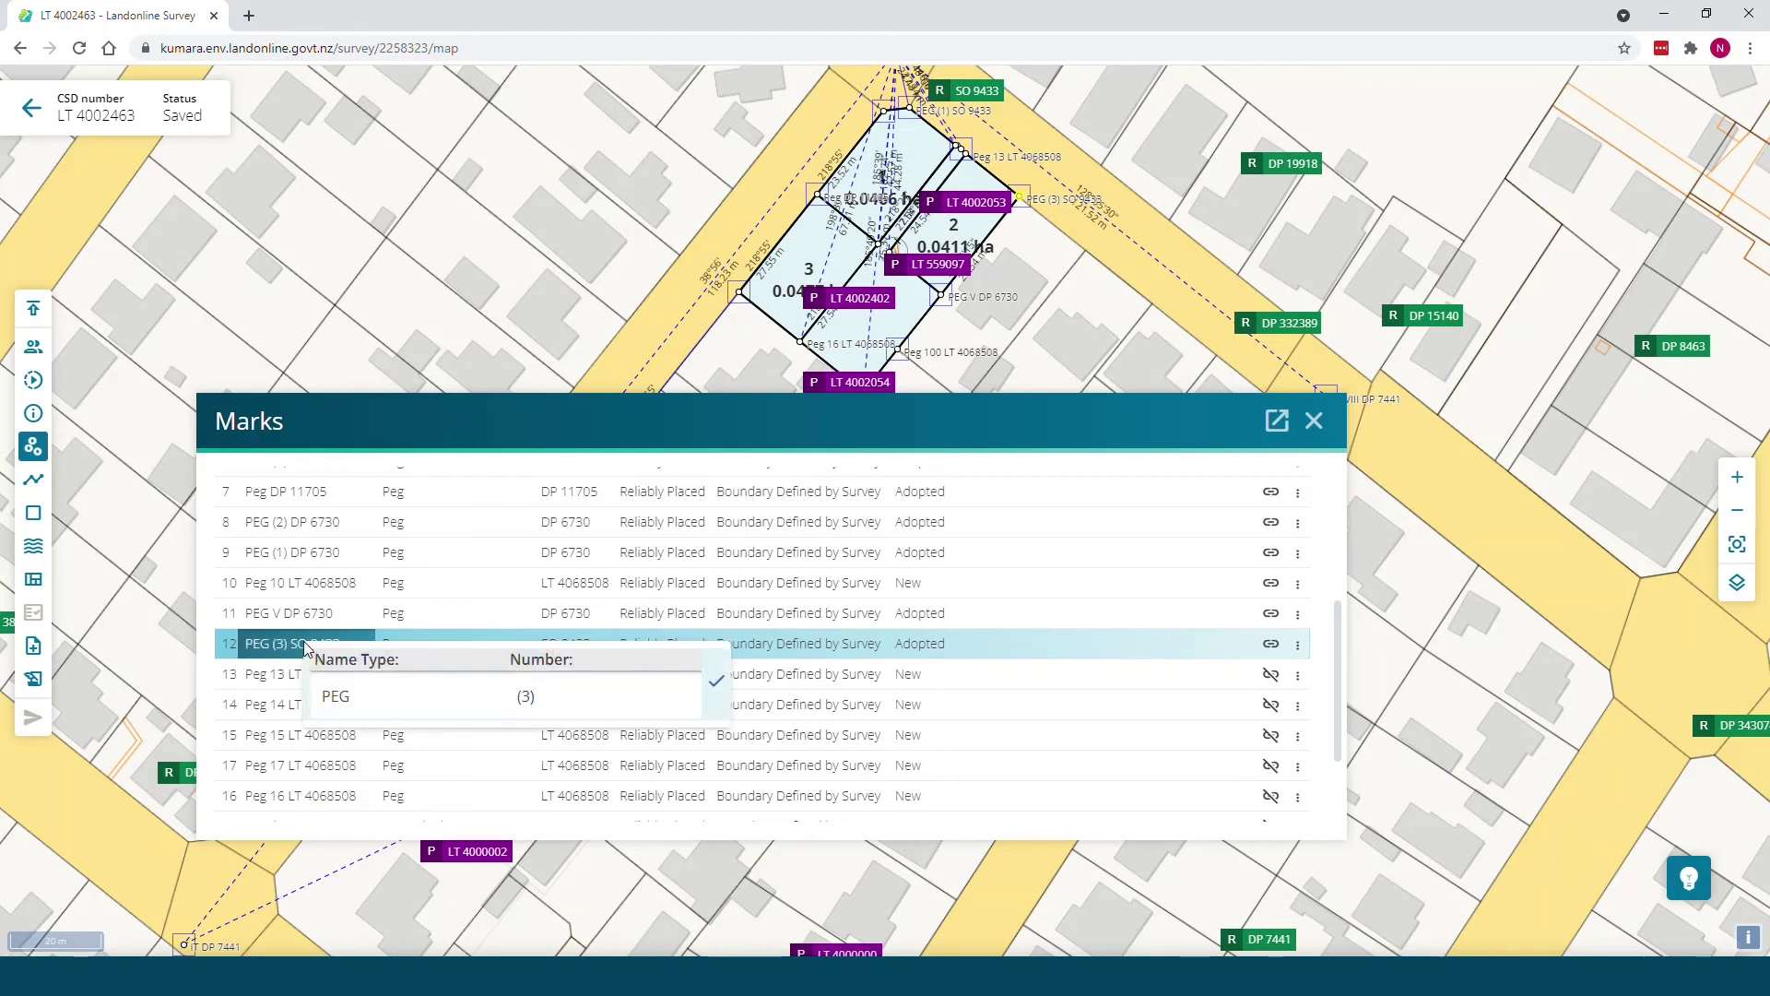
left_click(717, 683)
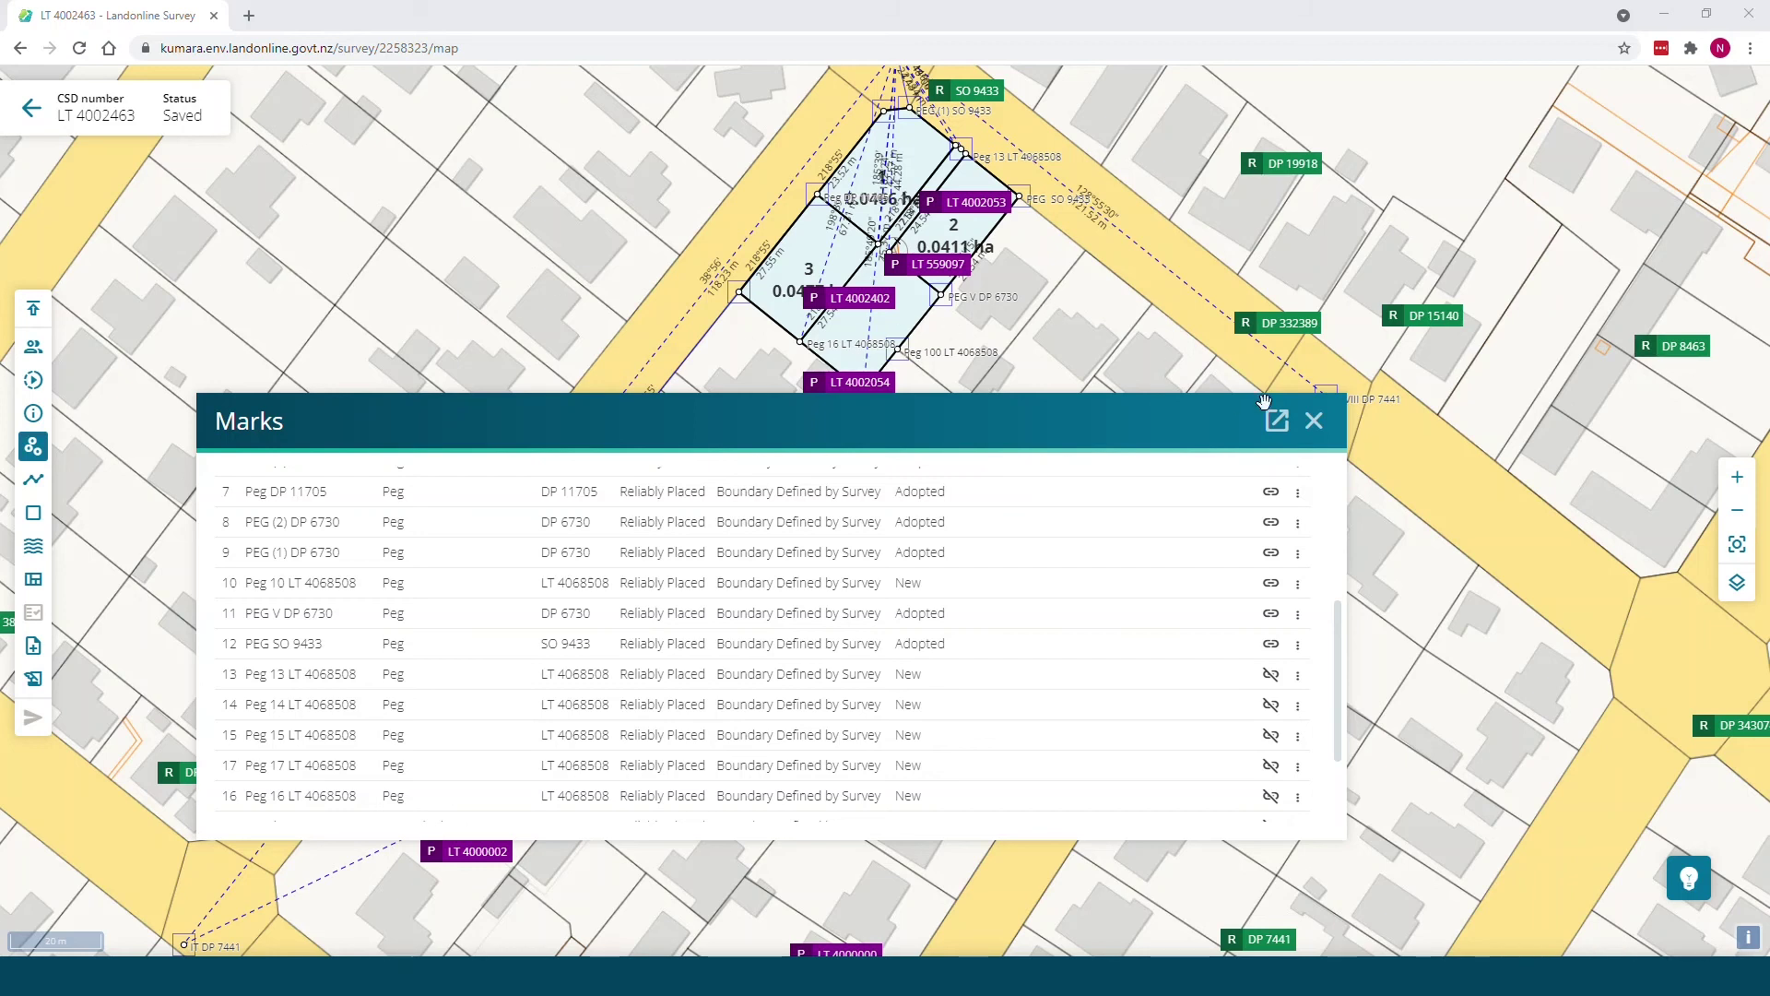
left_click(1314, 421)
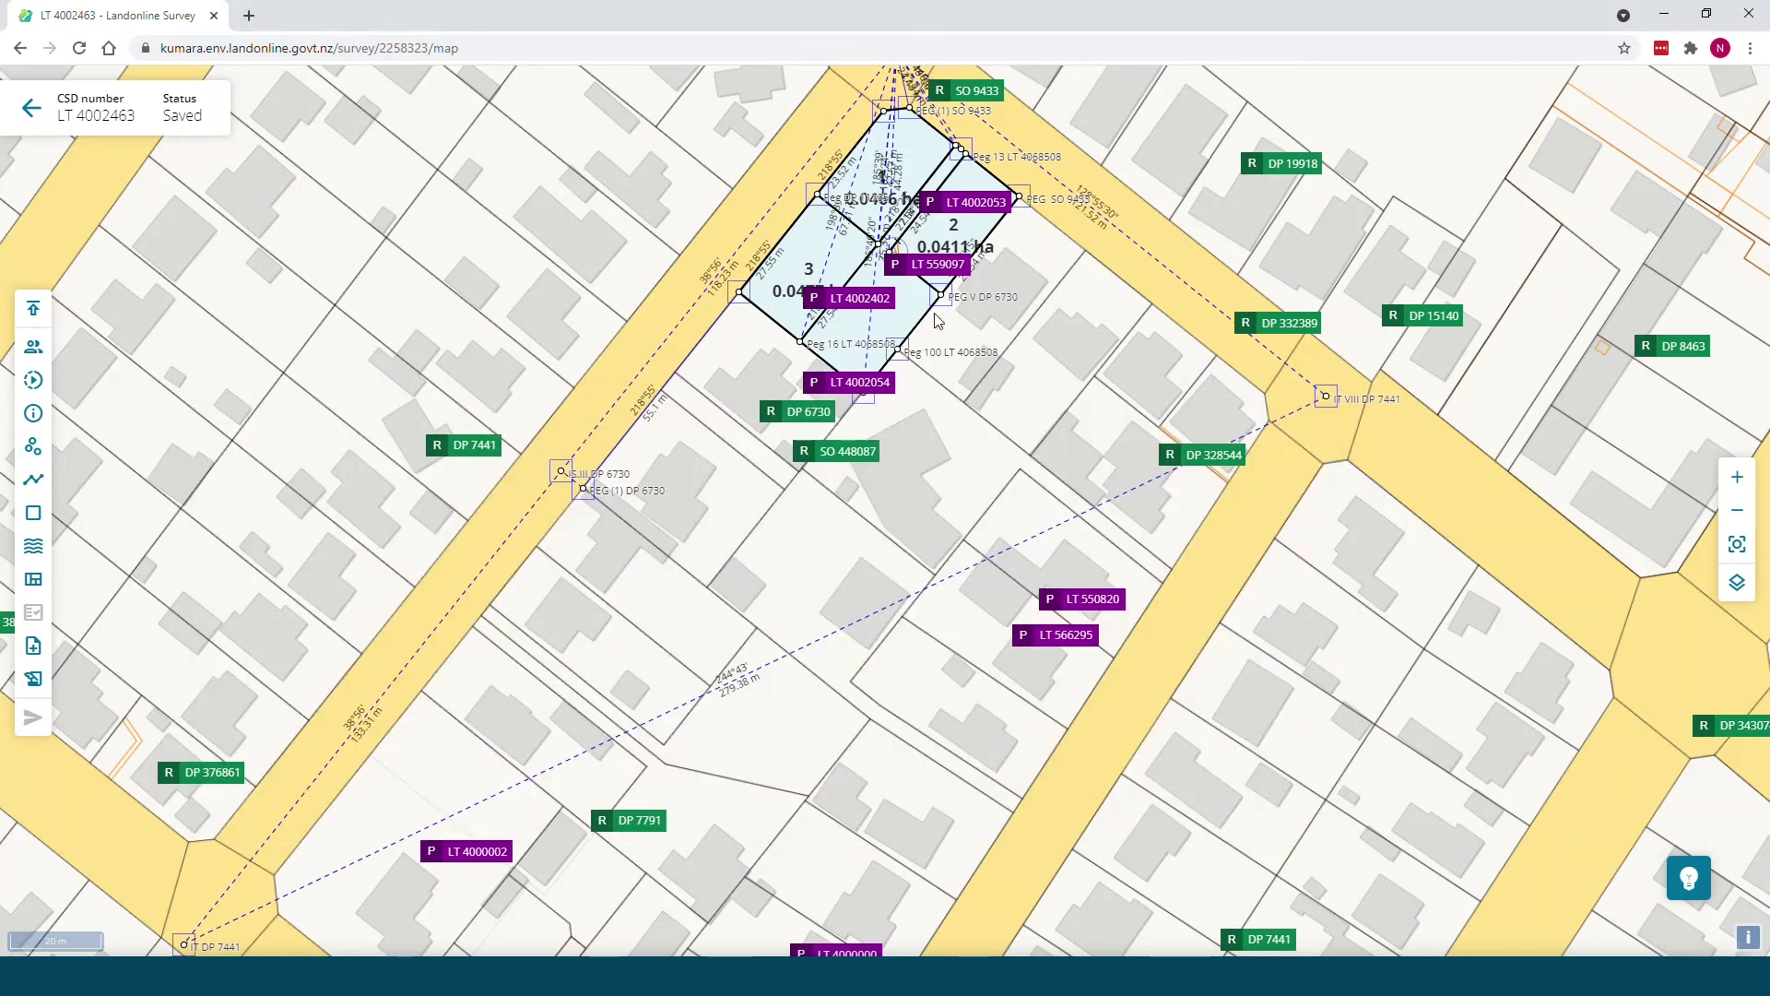
Return to My Work and create a survey with reference Demo, purpose LT Subdivision and land district Otago.
left_click(33, 115)
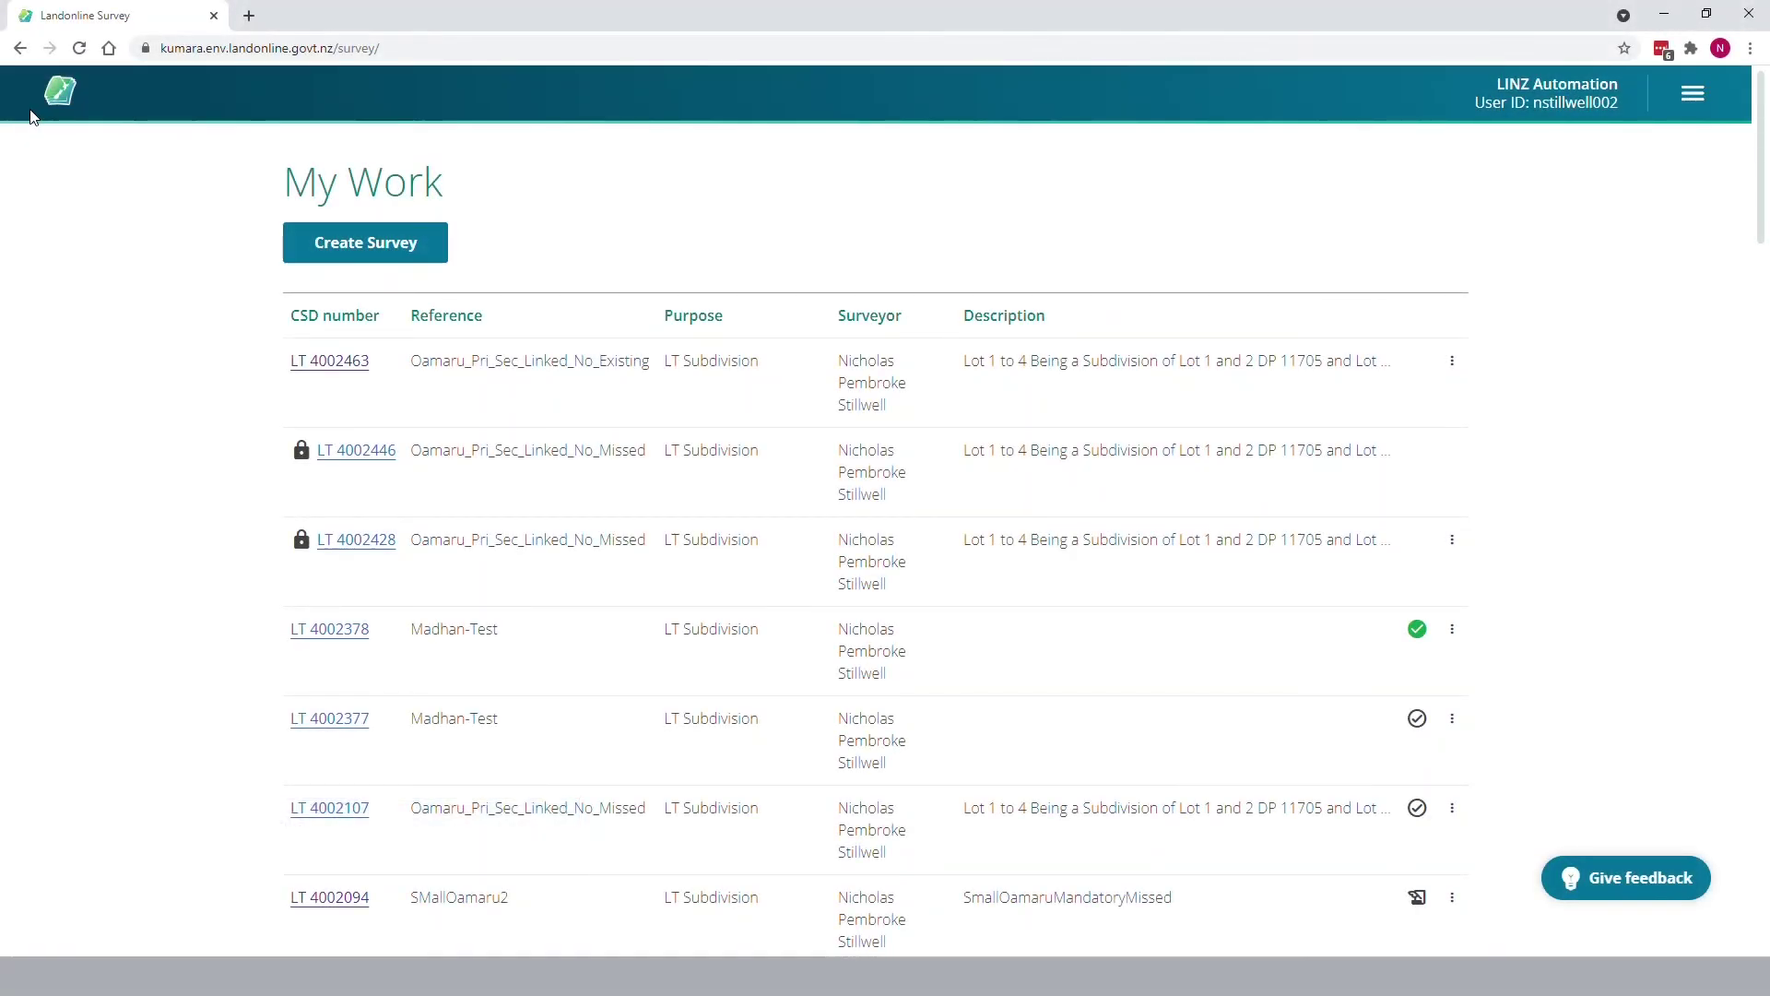
left_click(358, 225)
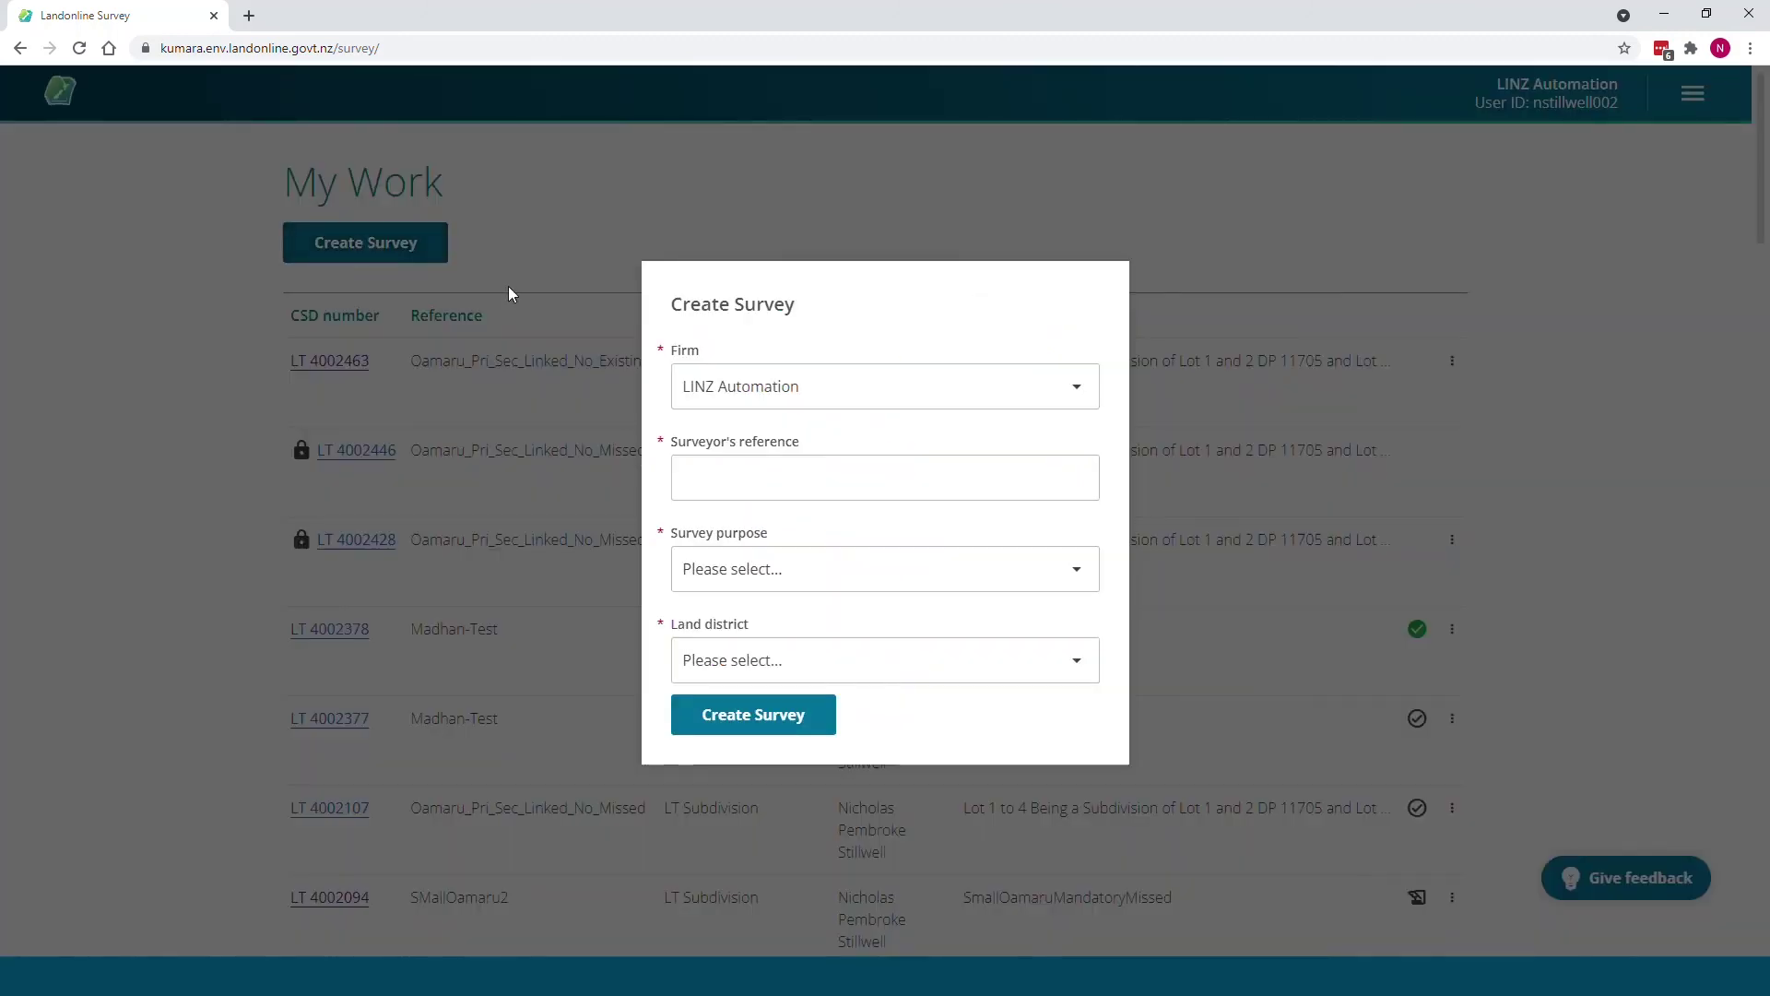
left_click(737, 464)
type("Demo")
key("Tab")
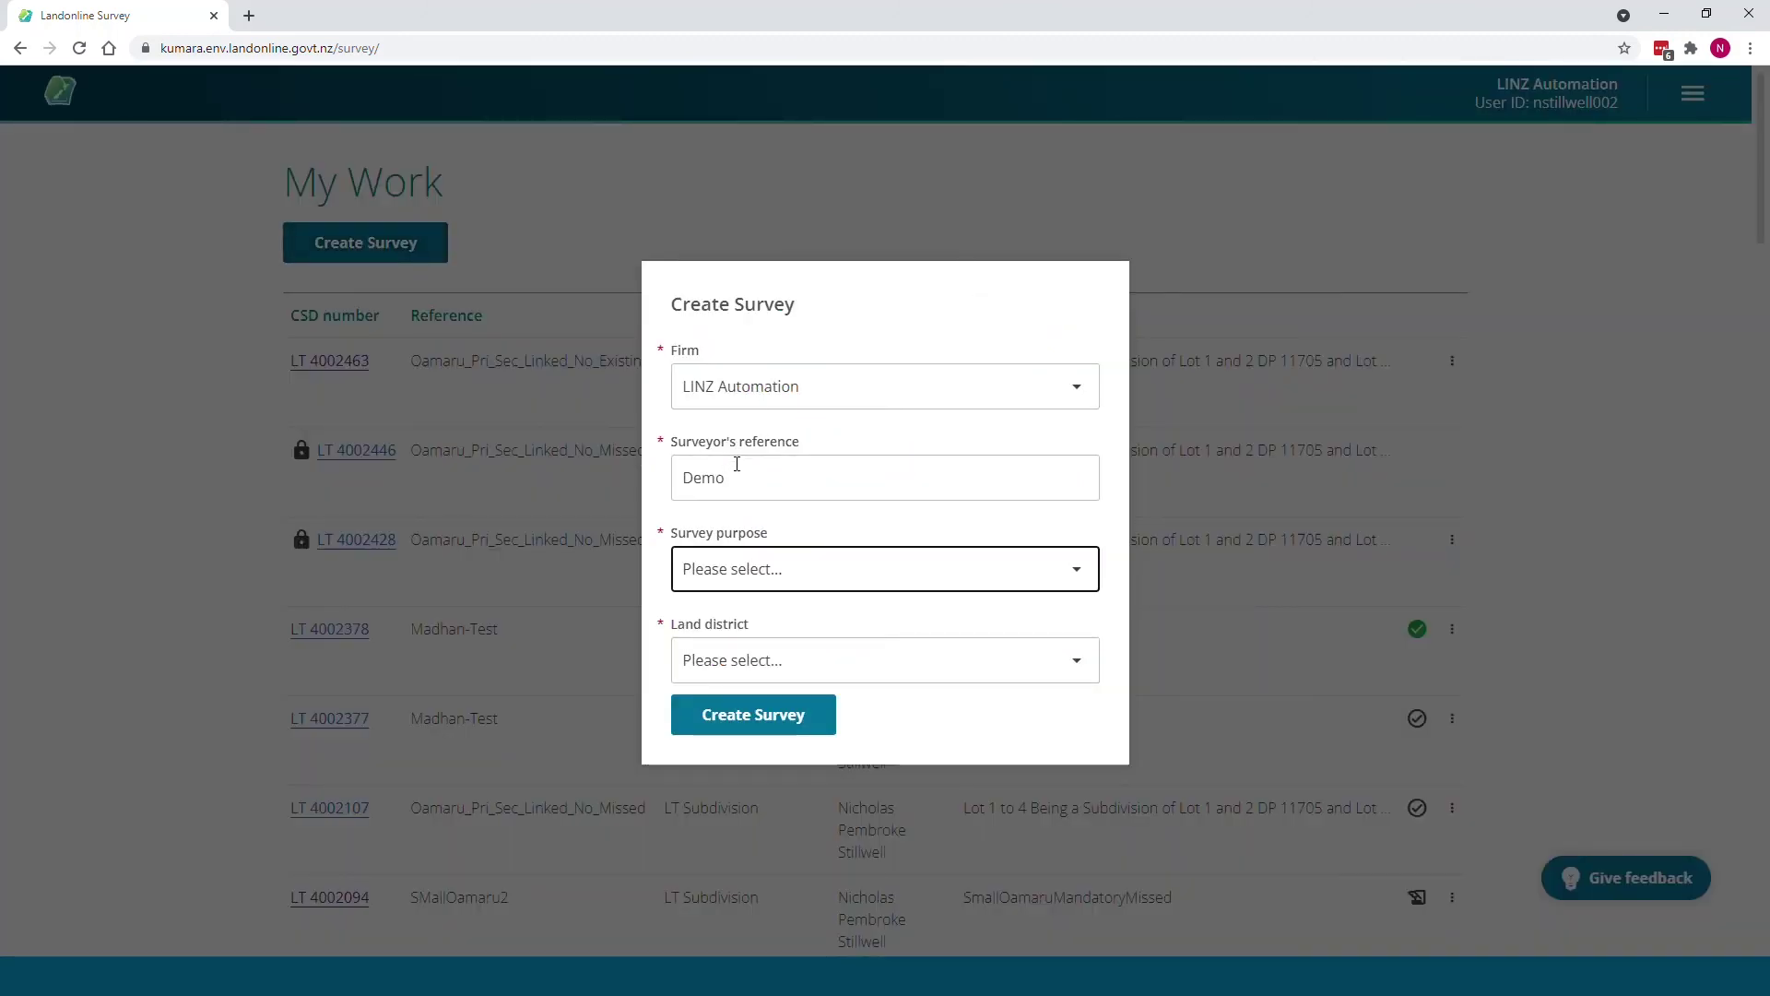
key("Down")
key("Tab")
key("o")
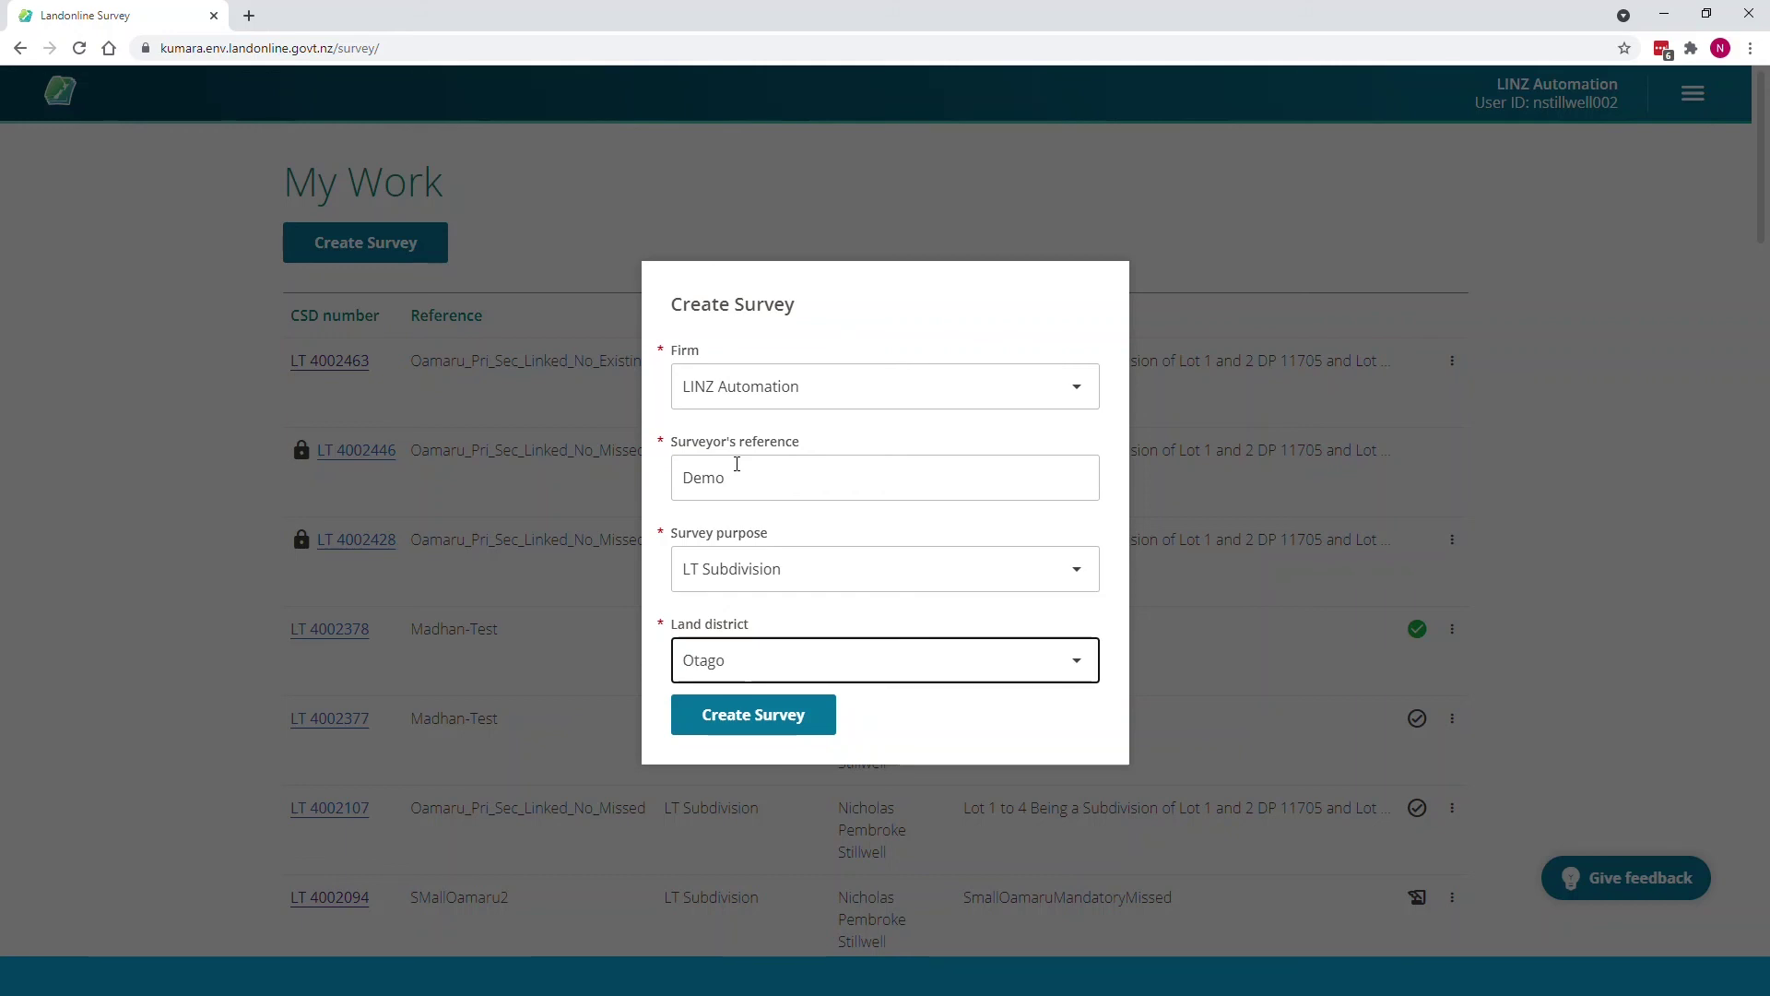
left_click(743, 718)
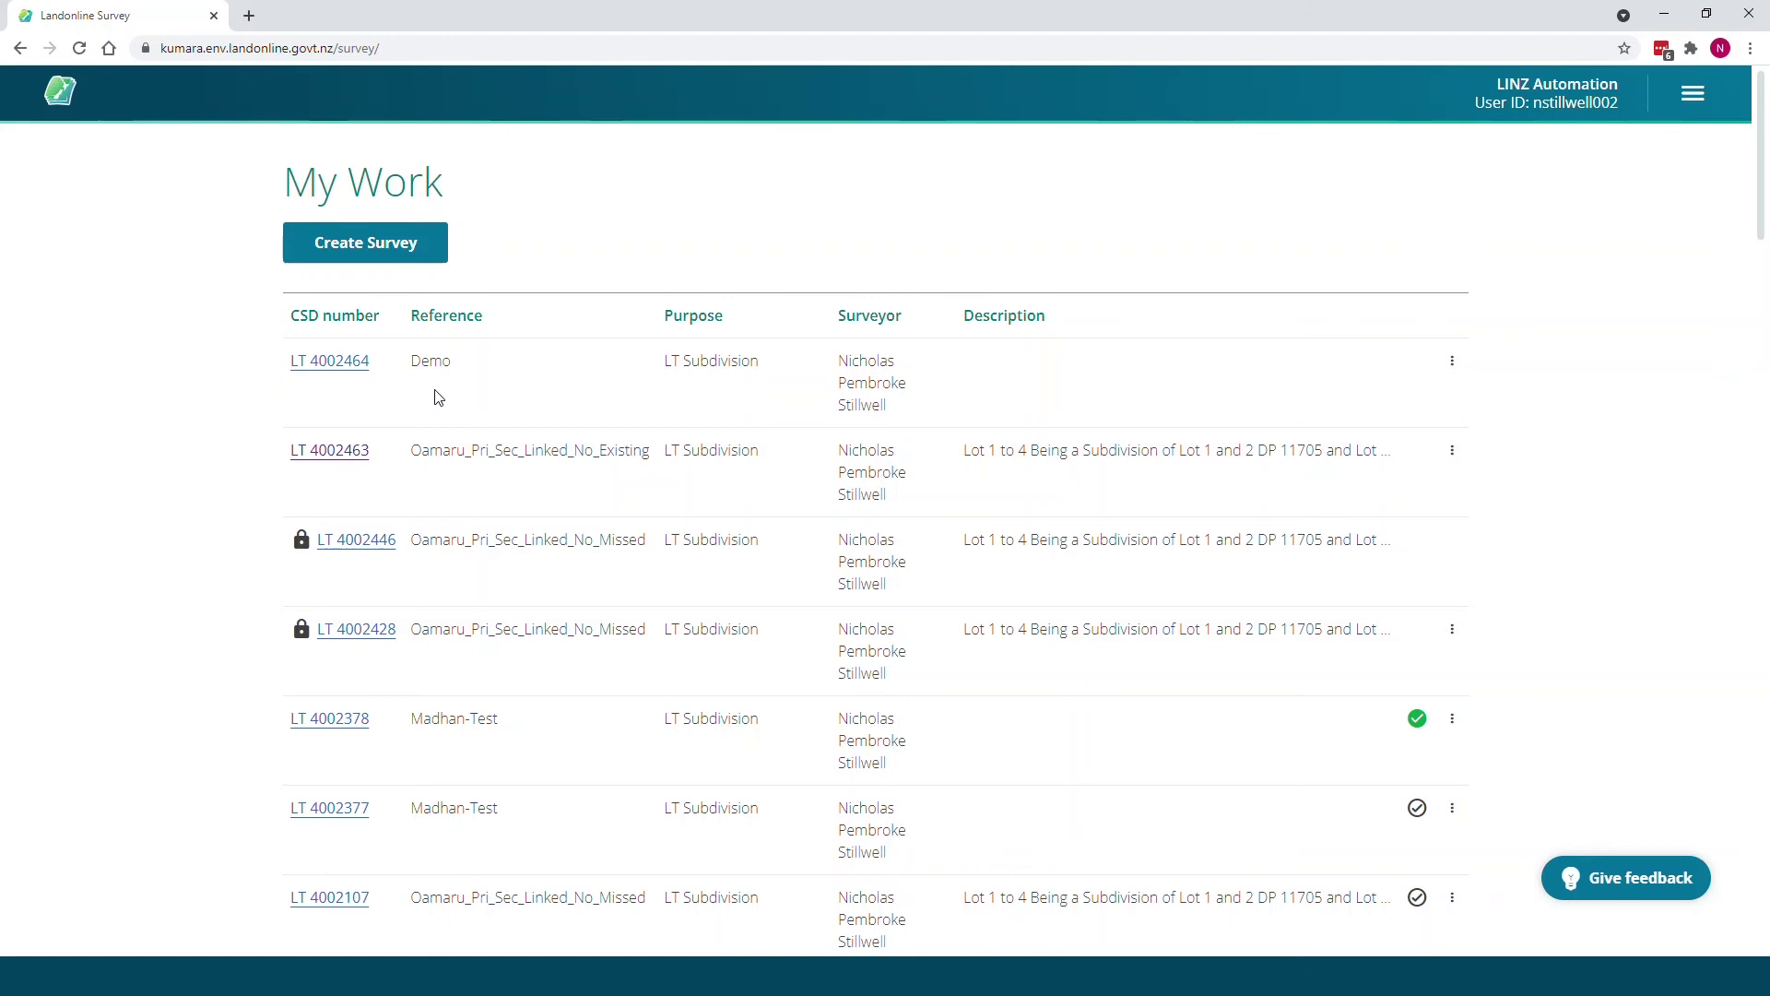
Open the new Demo survey and import the LandXML file into it.
left_click(318, 362)
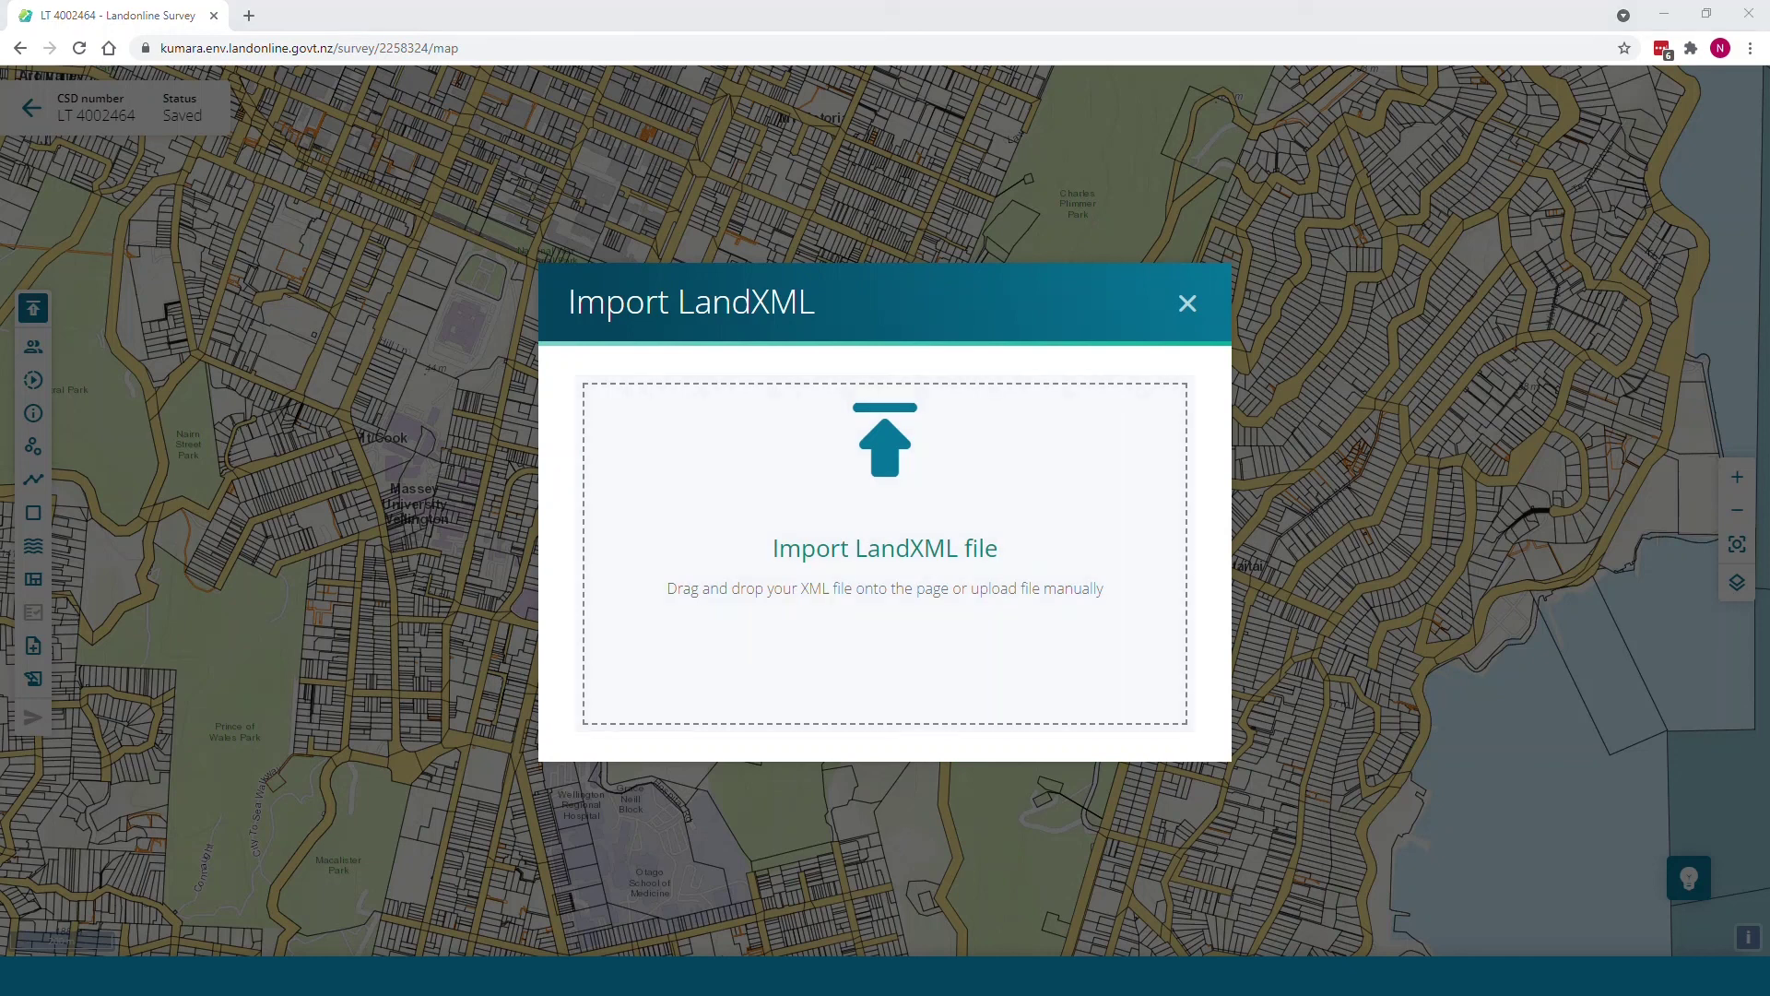
left_click_drag(1008, 514, 988, 517)
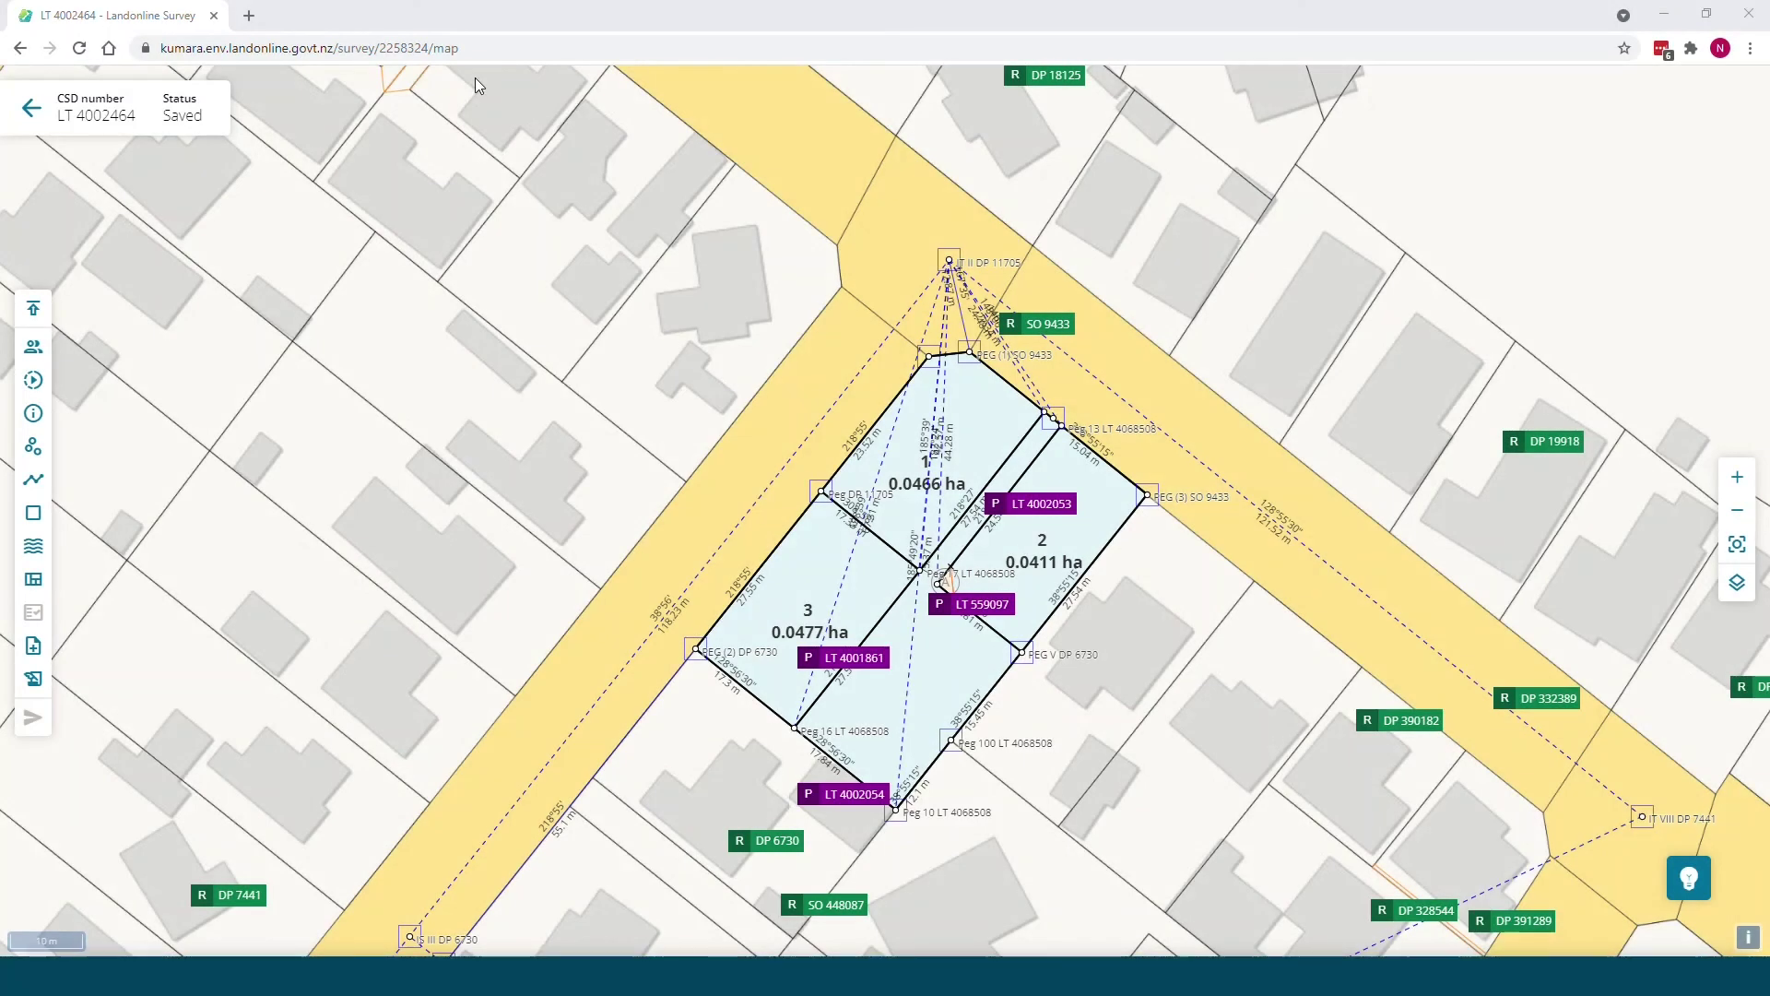
Add a survey reference on the map northwest of parcel 1, across the road, and delete that reference.
right_click(656, 355)
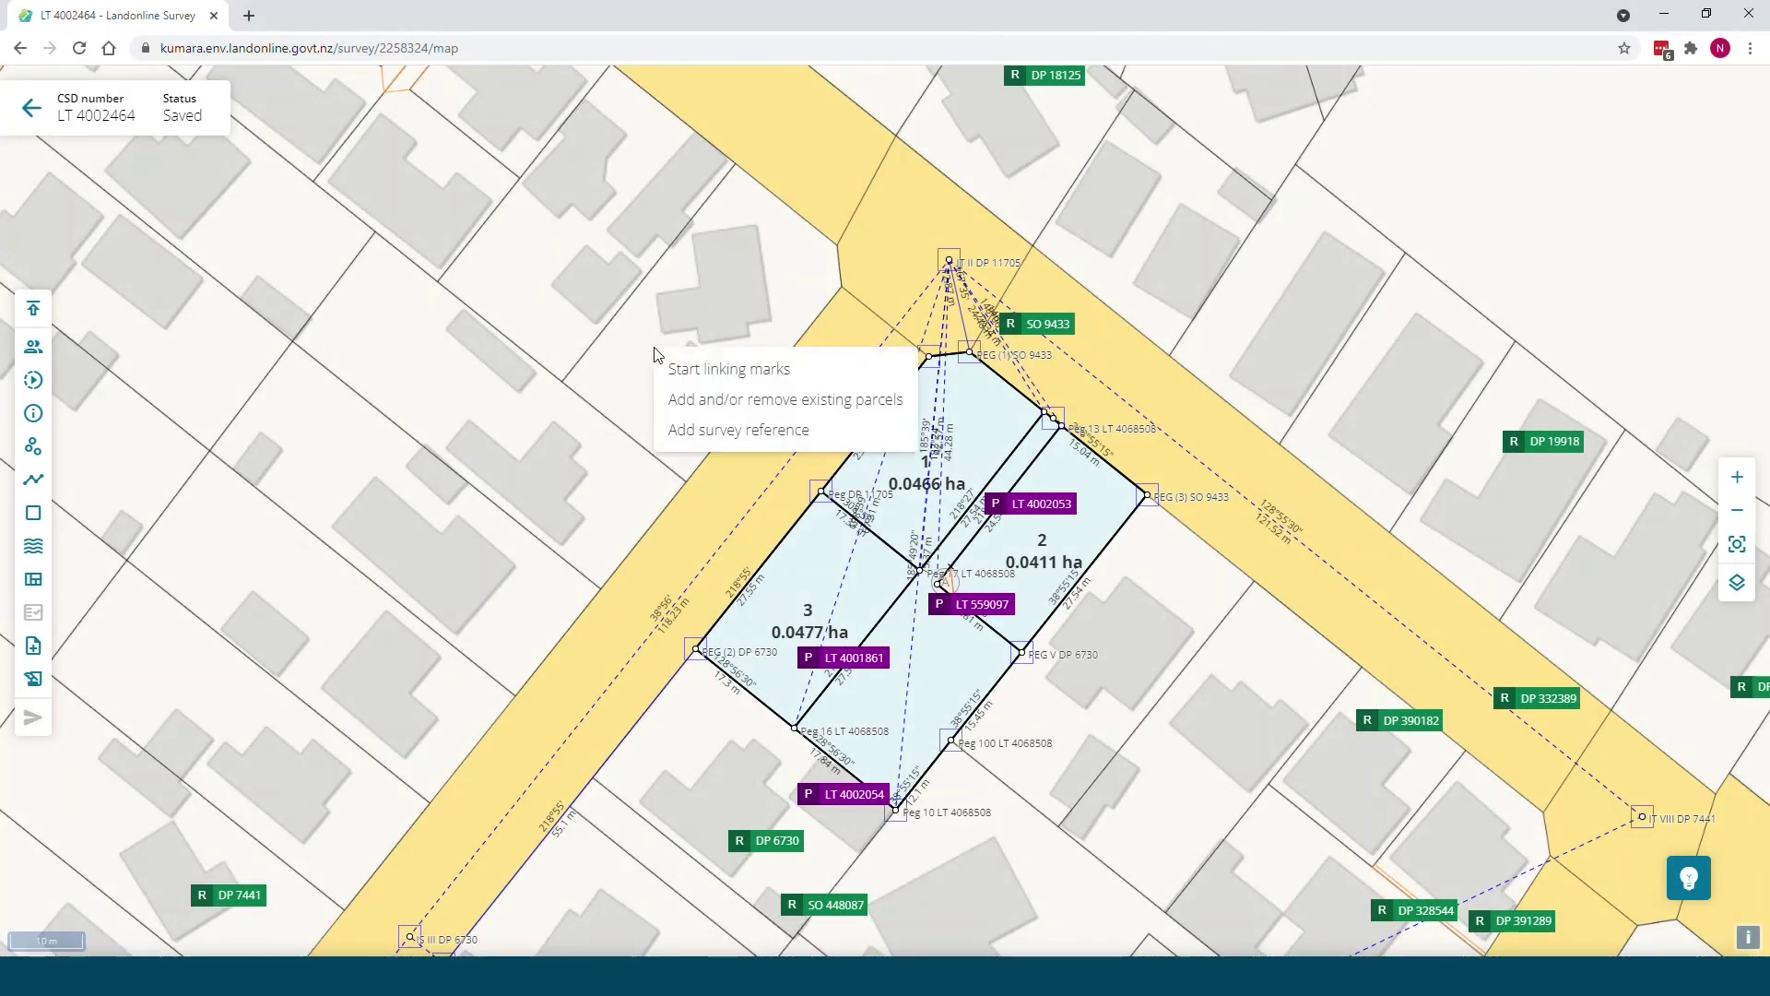
left_click(824, 433)
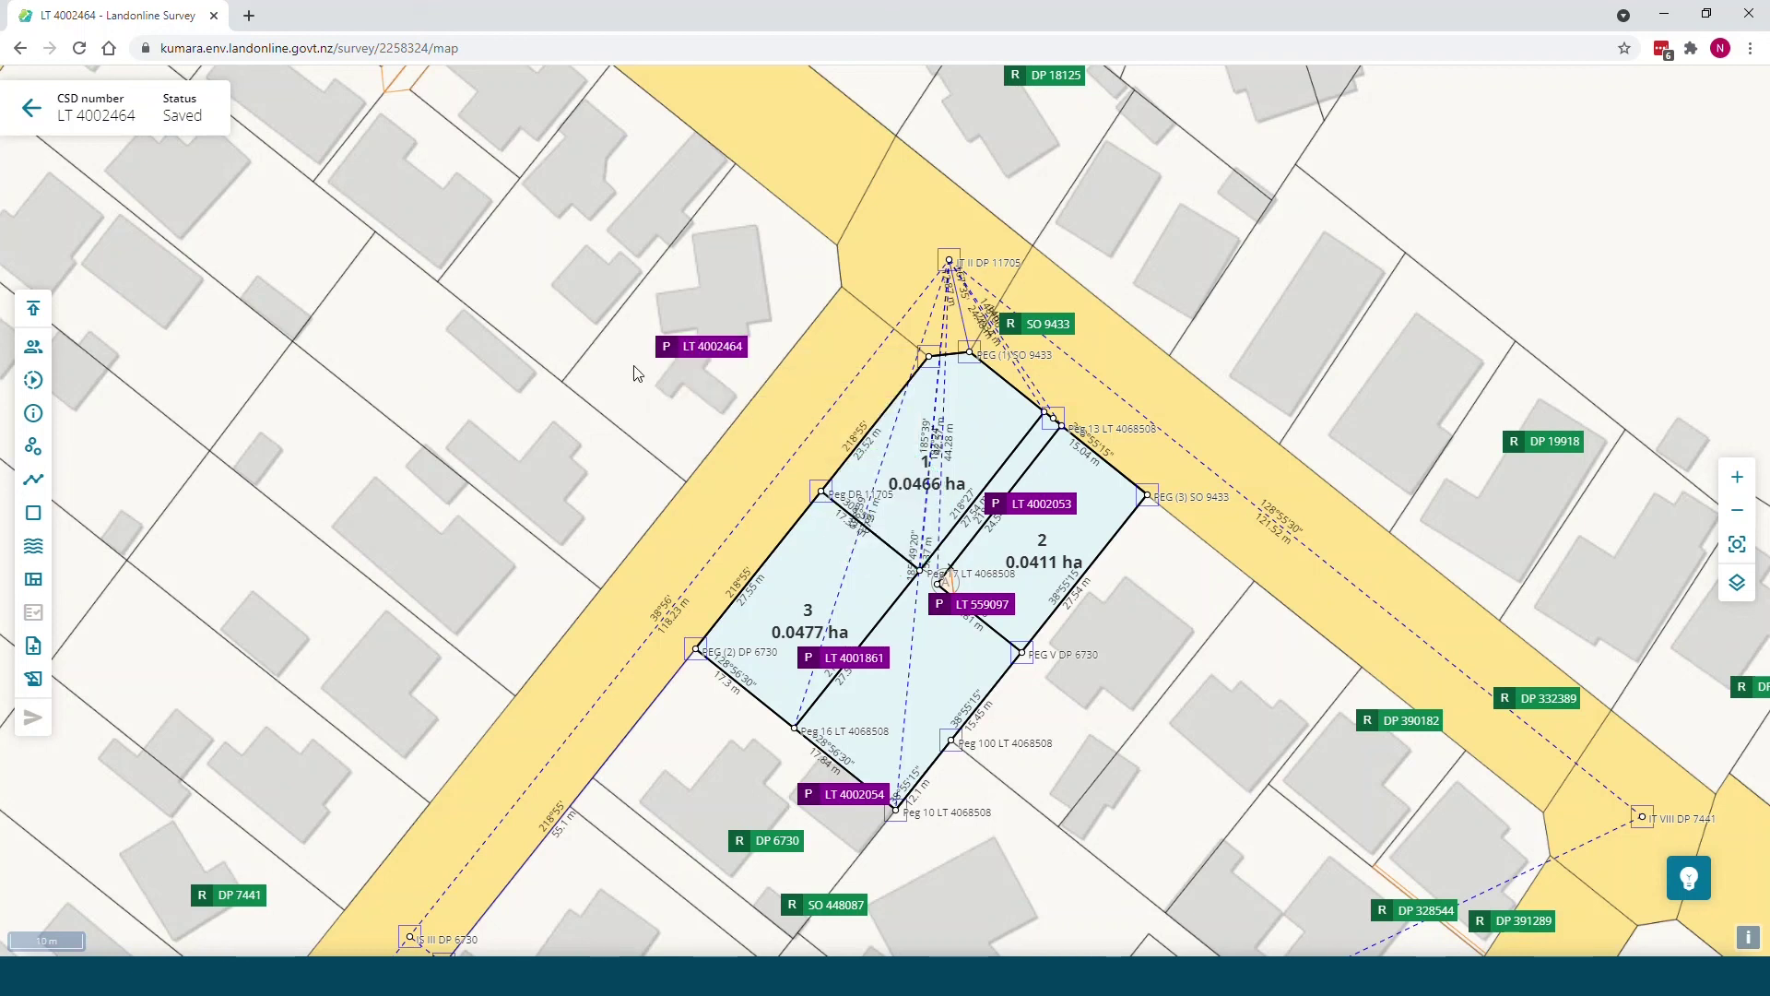
right_click(700, 351)
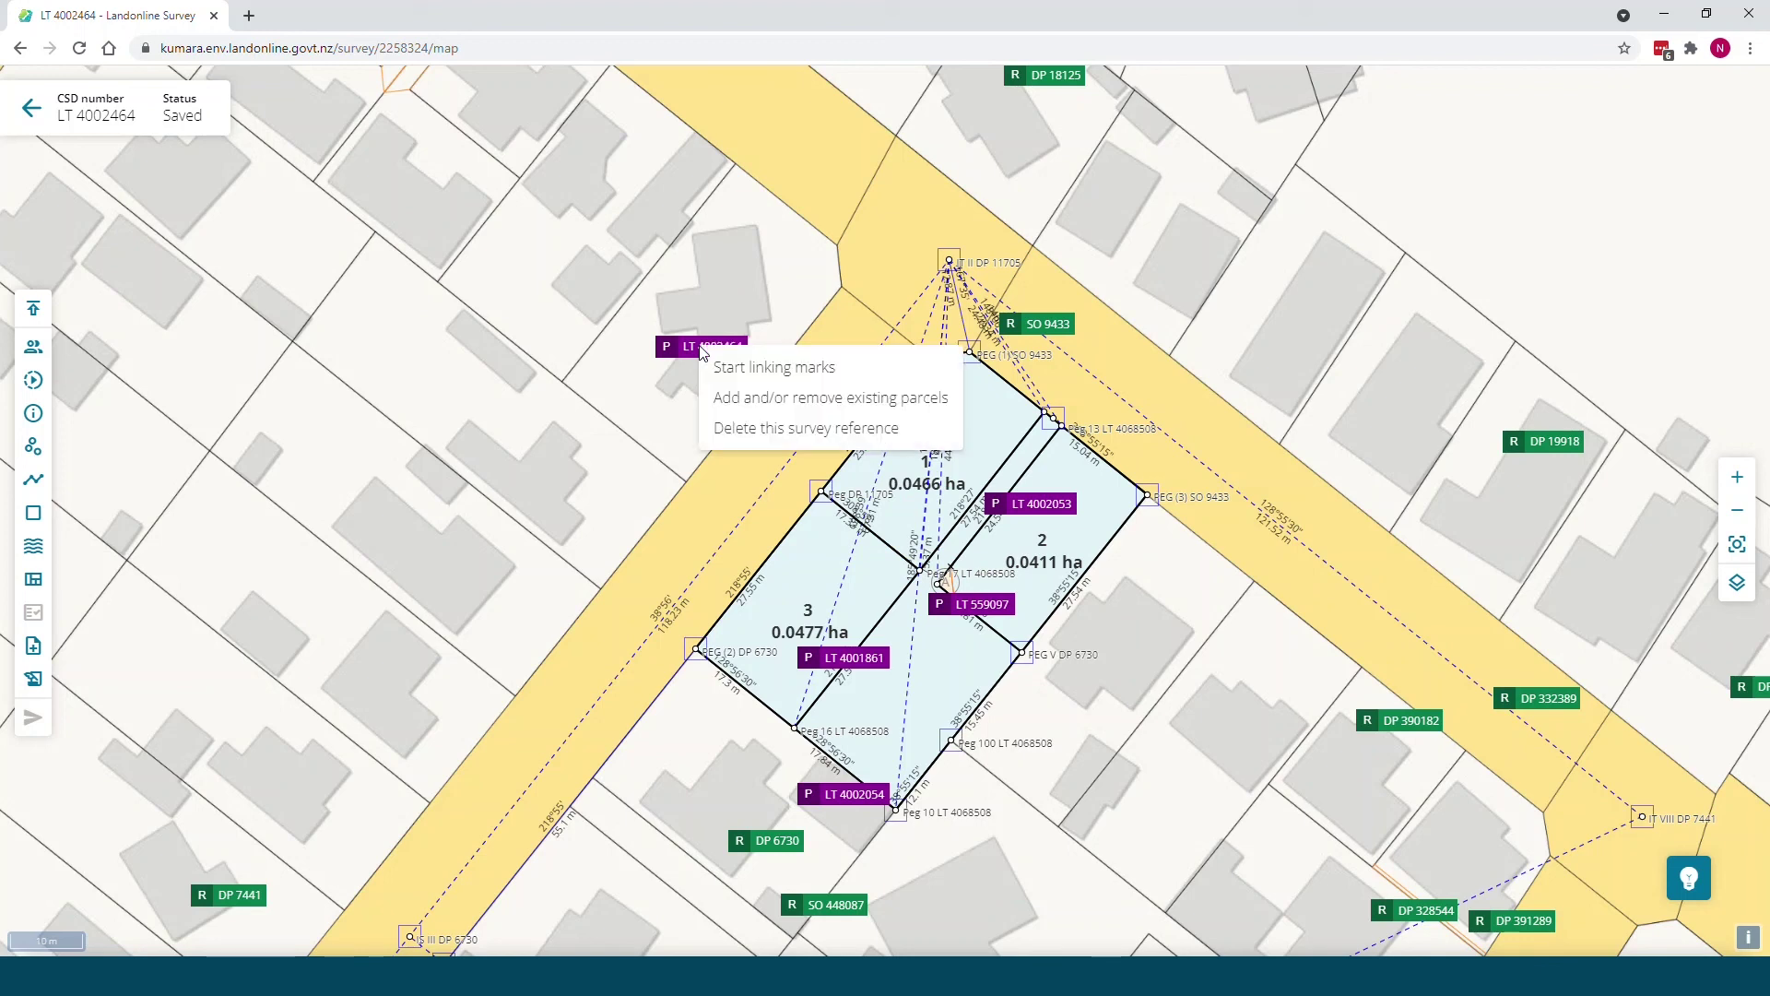
left_click(761, 430)
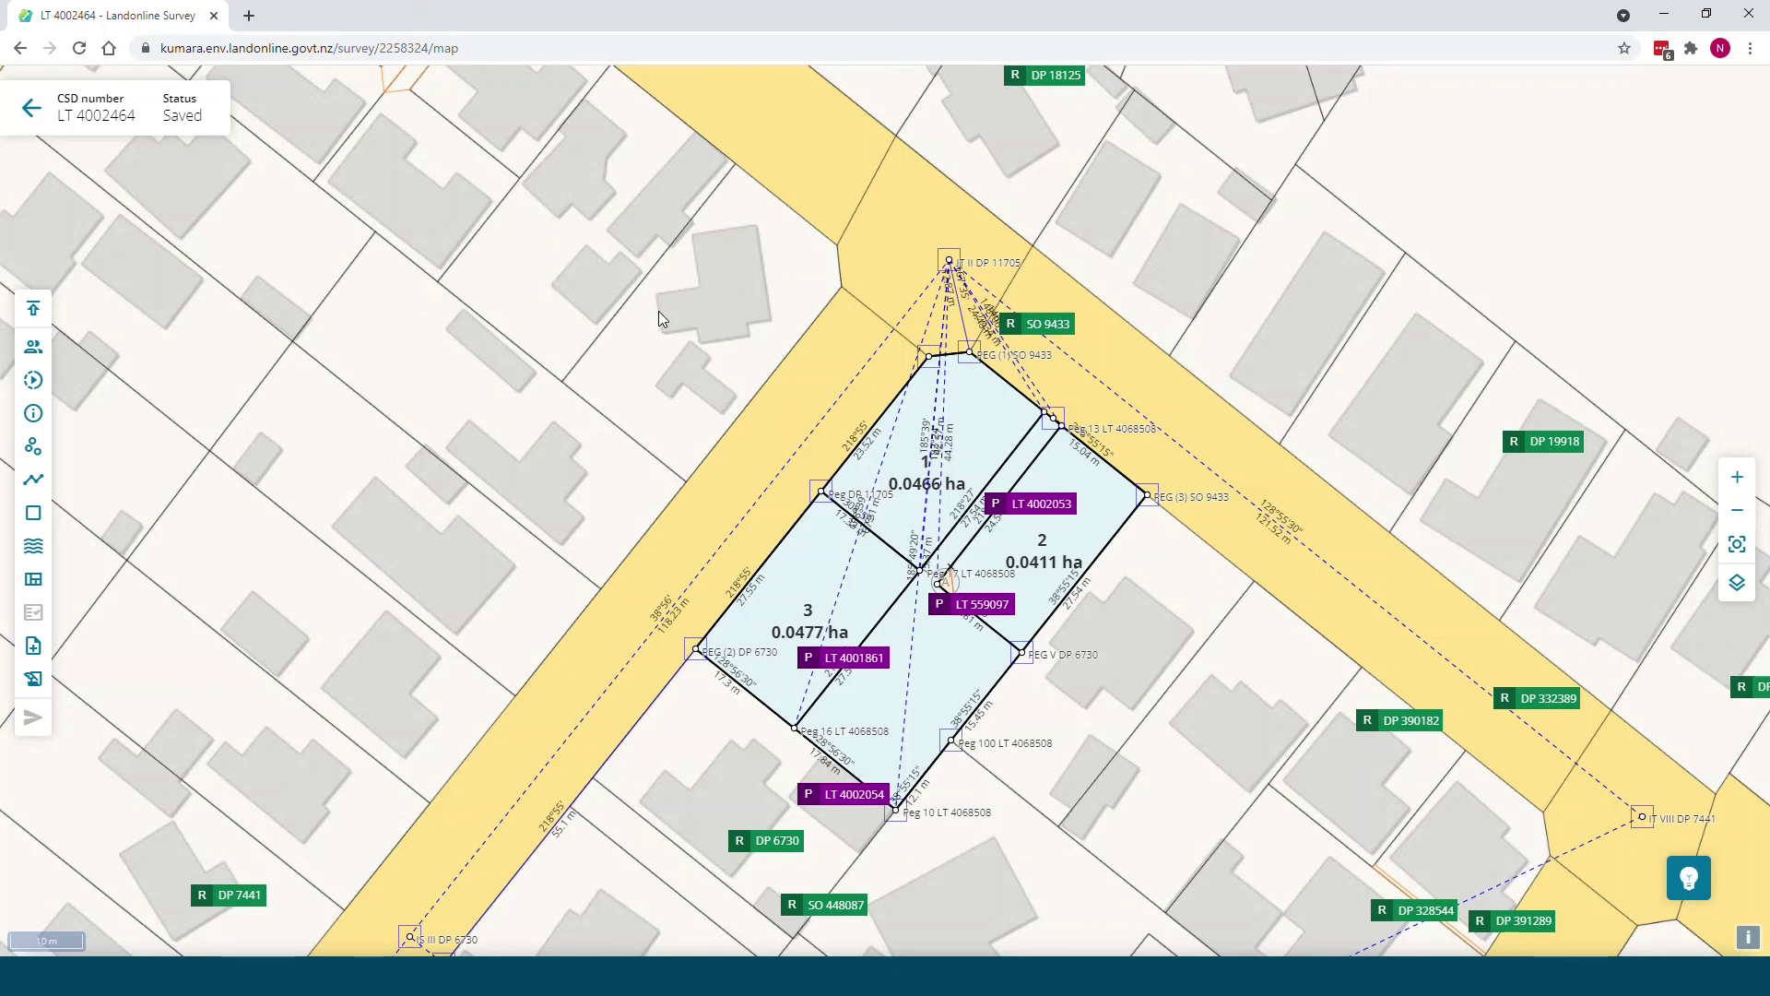
Start adding or removing existing parcels for the Demo survey on the map.
right_click(660, 312)
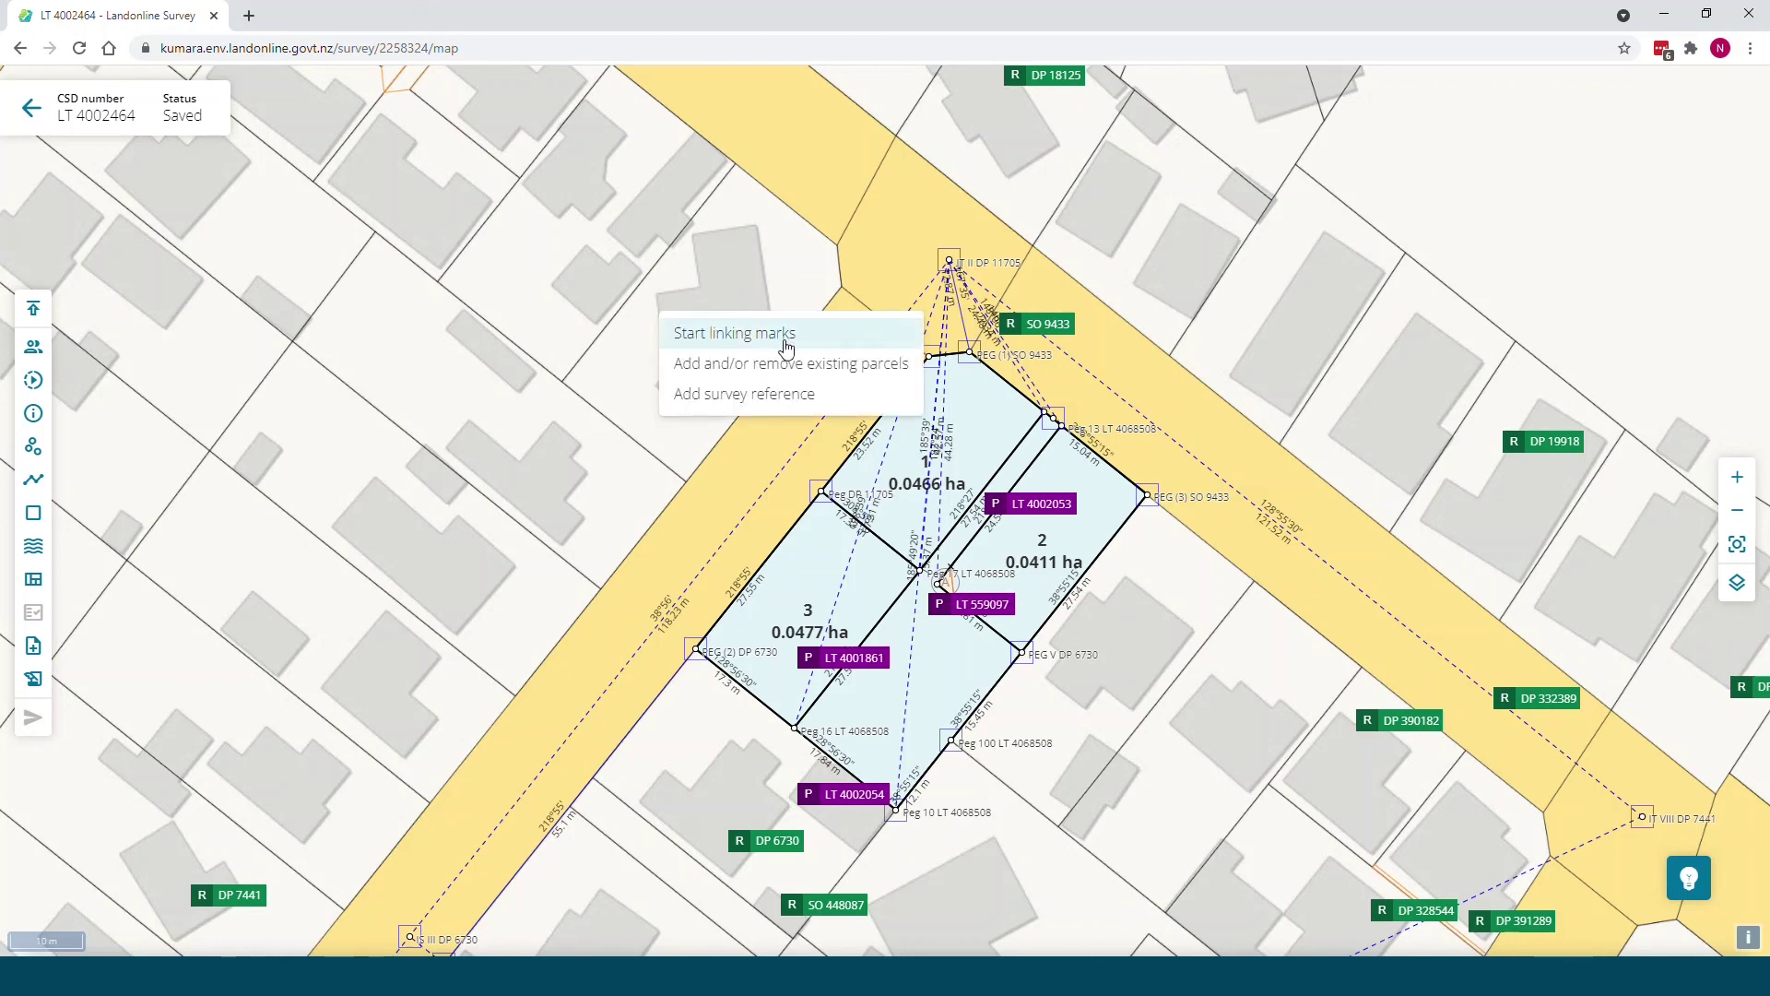
left_click(803, 366)
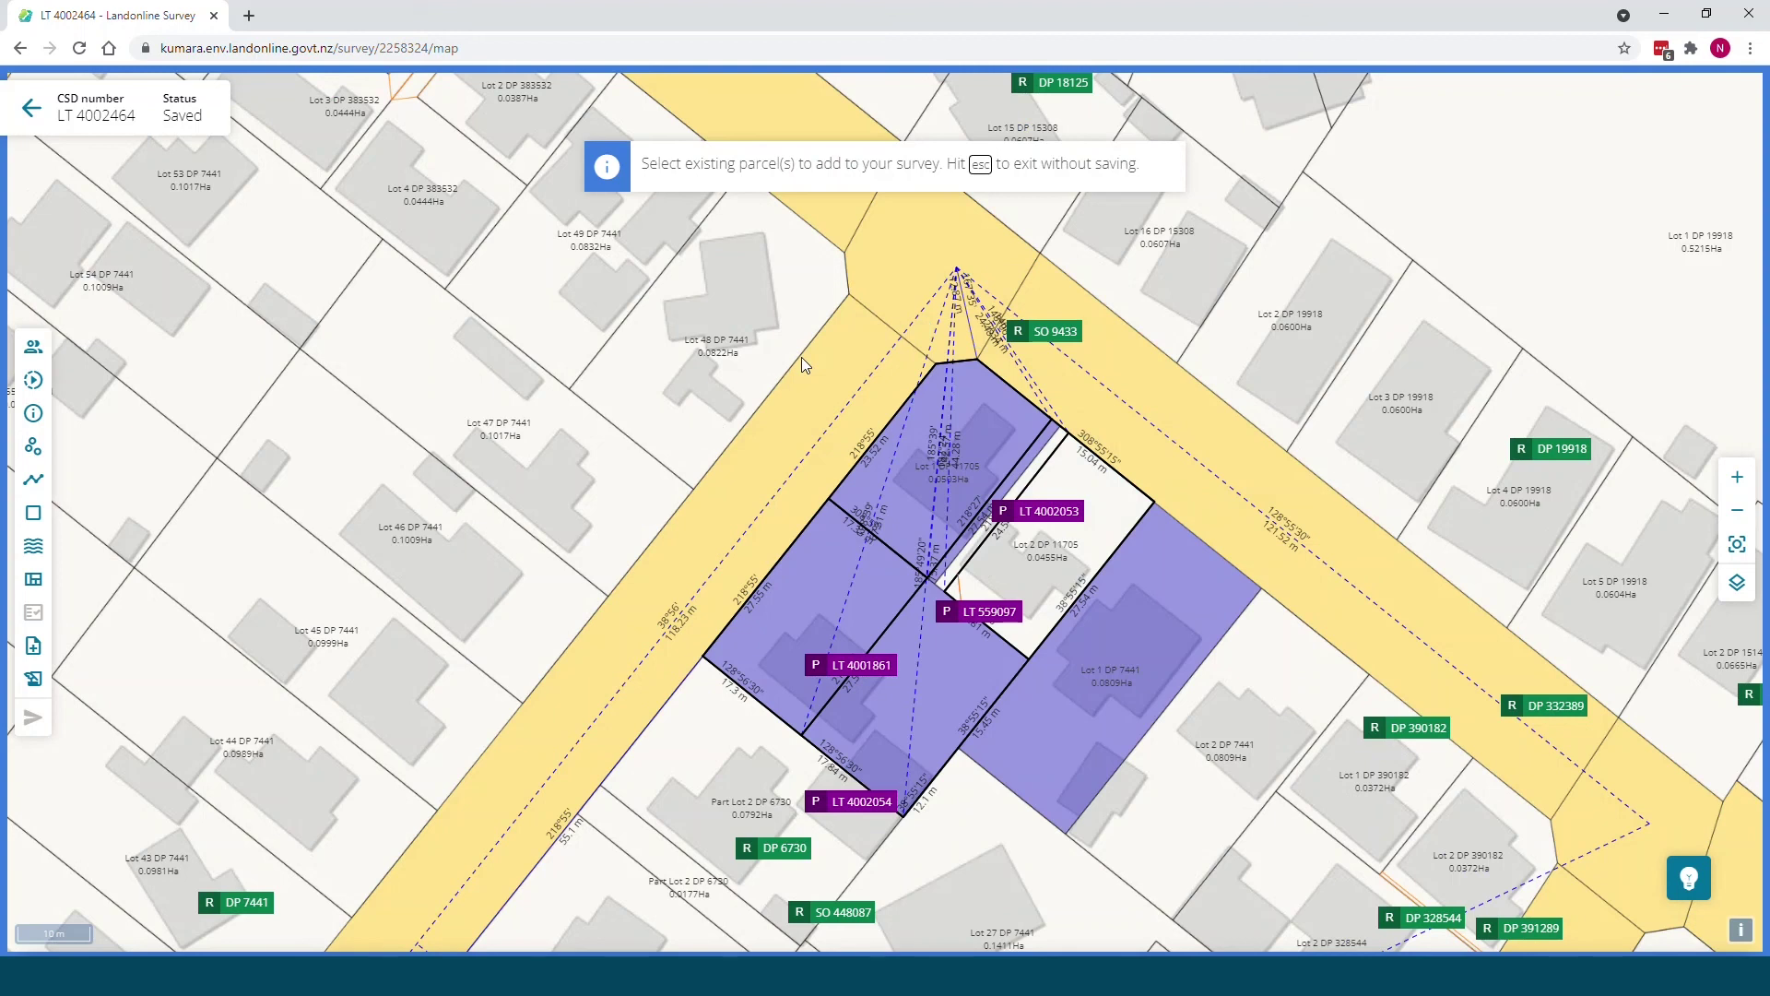